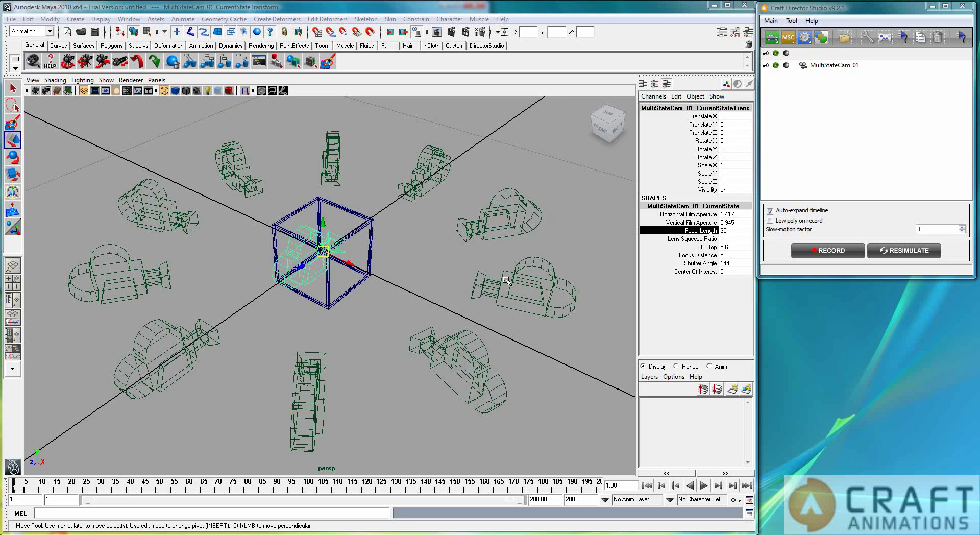
Step: Inspect several wanted-state cameras around the ring and the current-state camera inside the cage
left_click(424, 175)
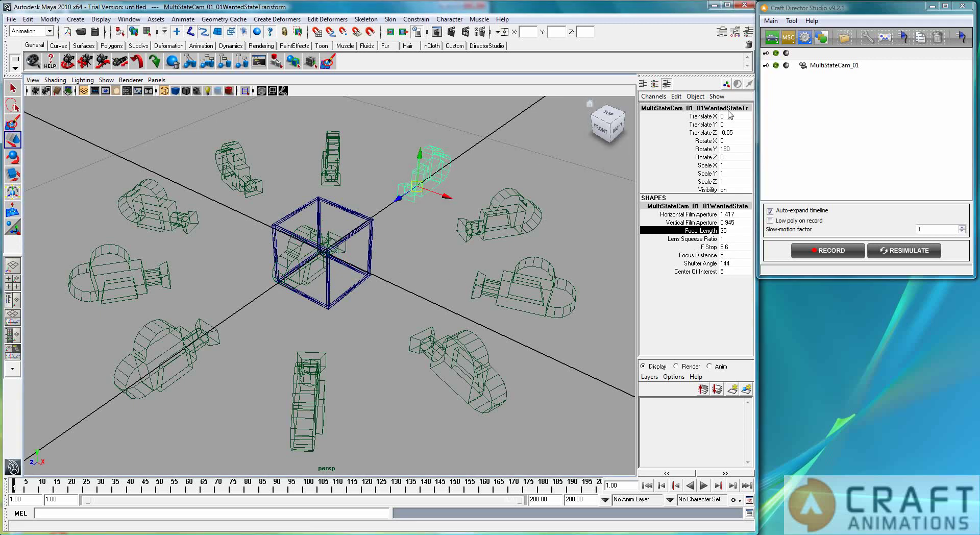
left_click(526, 217)
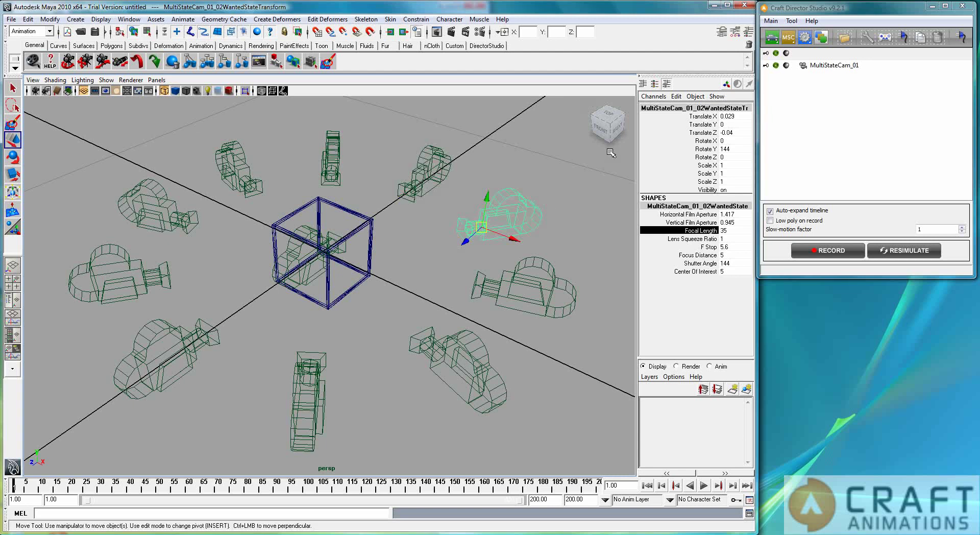
left_click(554, 268)
left_click(330, 162)
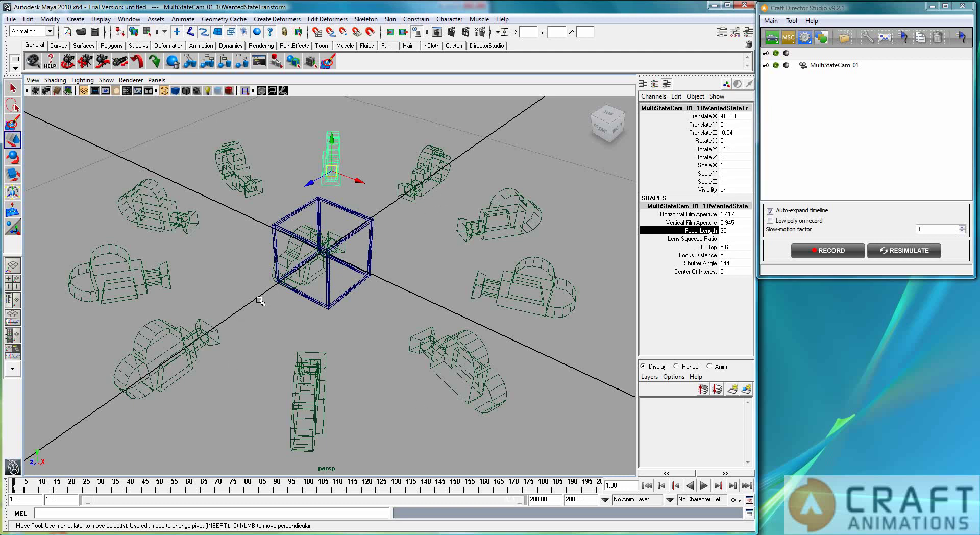
left_click(287, 264)
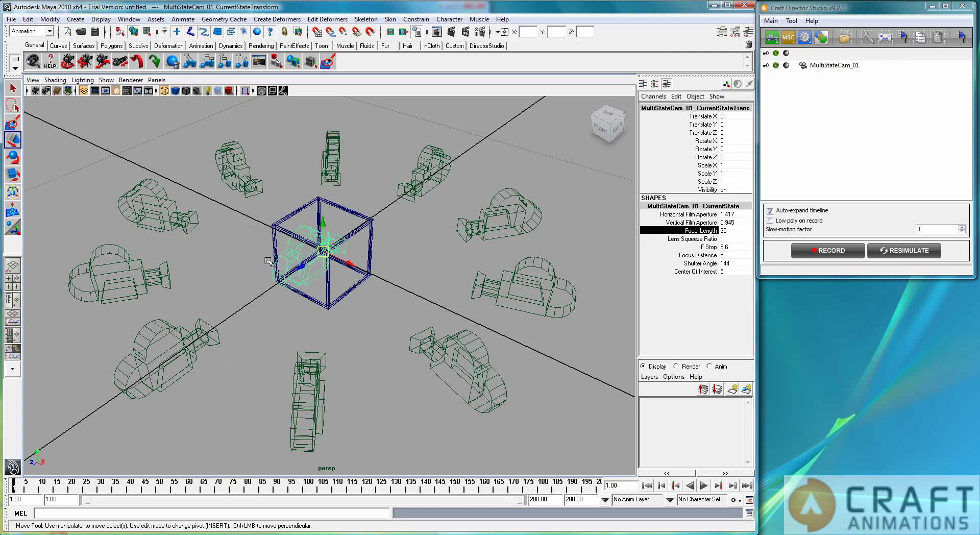
left_click(327, 319)
left_click(290, 249)
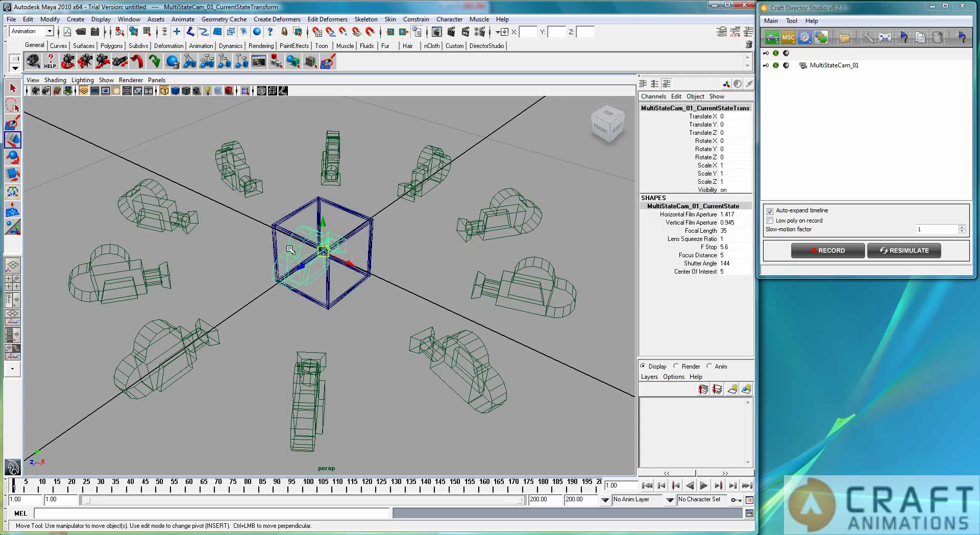
Step: Give the 02WantedState camera a longer focal length and clear the selection
double_click(730, 231)
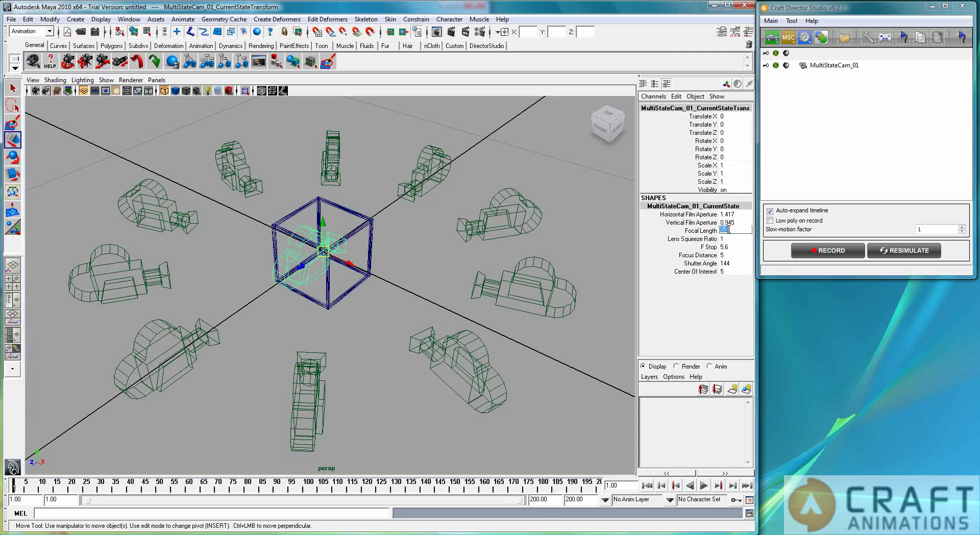
left_click(465, 234)
double_click(735, 231)
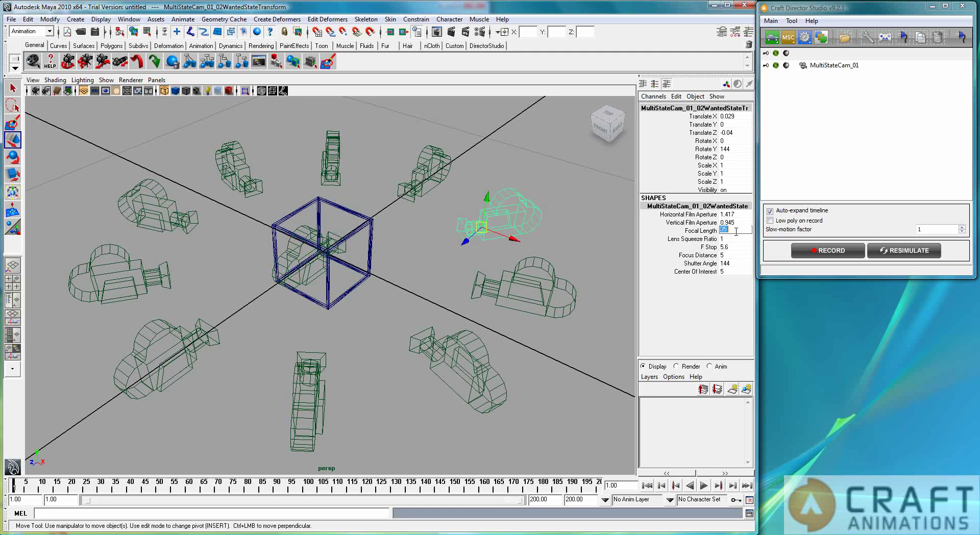
key("Return")
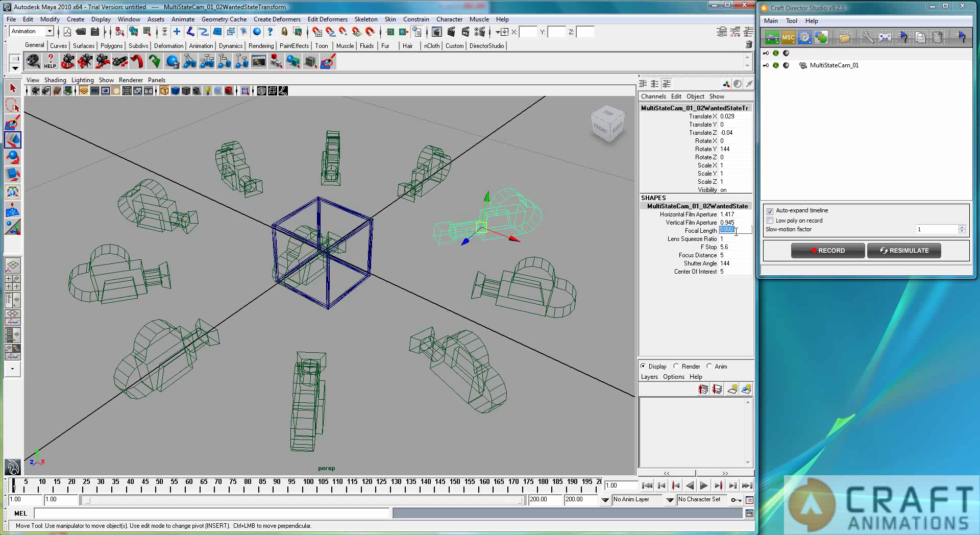
left_click(422, 257)
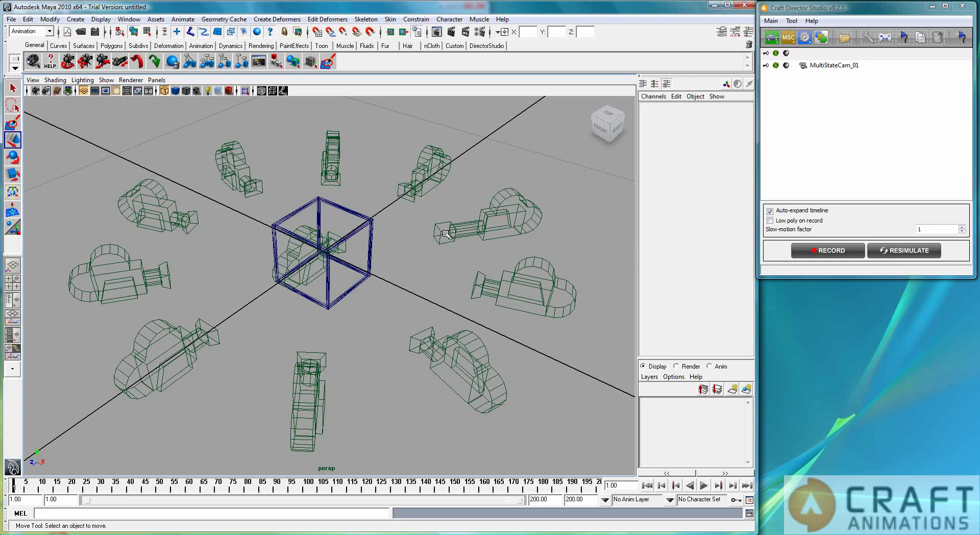
Step: Try raising the relative cage with all its cameras about 1.135 units along Y, and undo the move
left_click(319, 203)
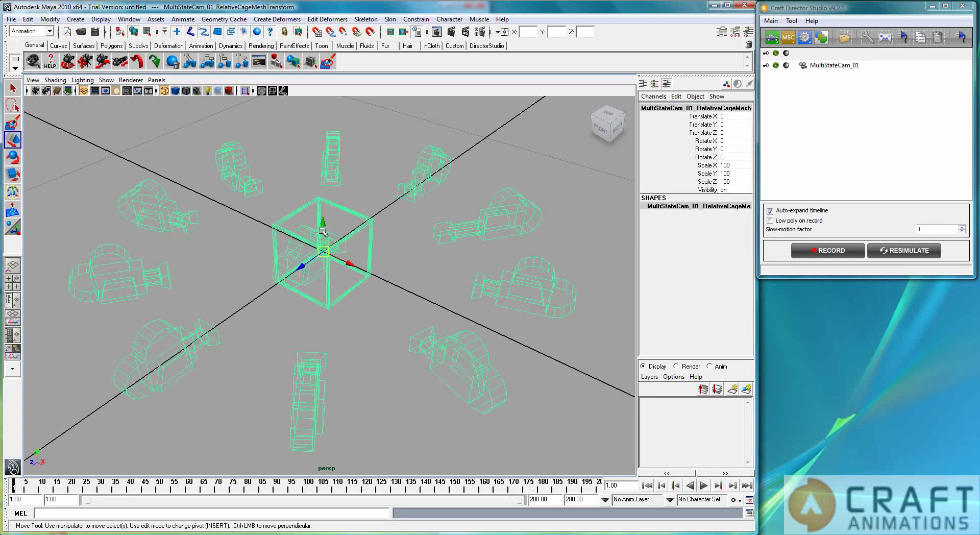
left_click_drag(323, 228, 330, 194)
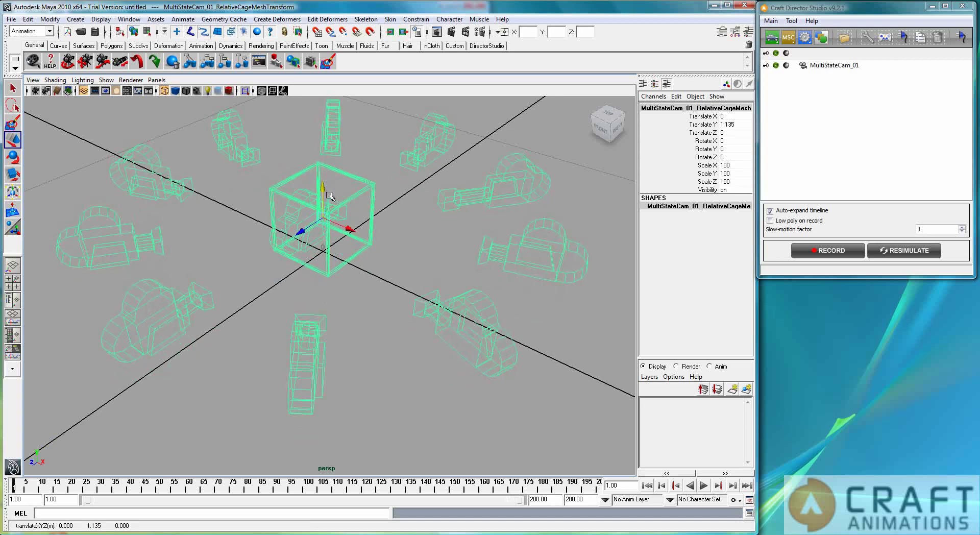
key("ctrl+z")
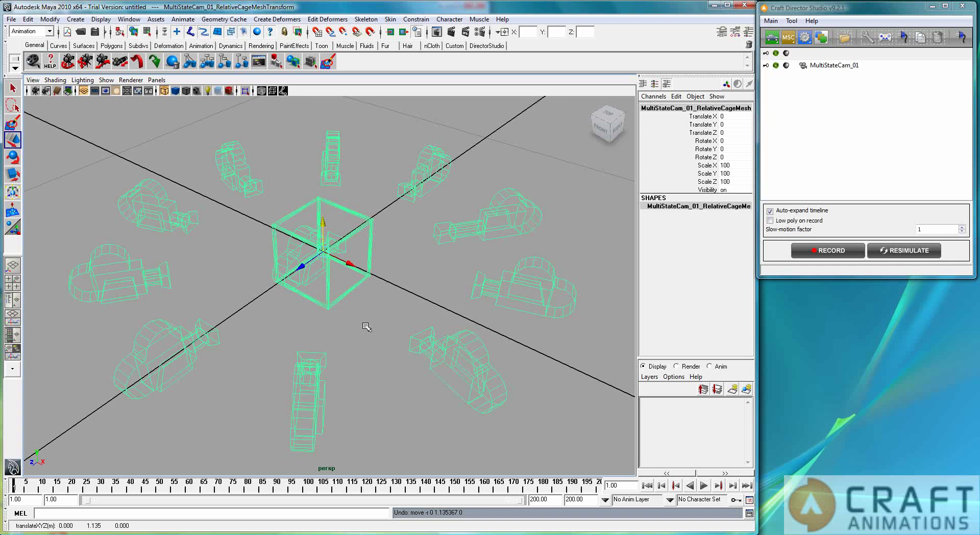
Step: Inspect the 04WantedState camera and the relative cage, leaving nothing selected
left_click(436, 349)
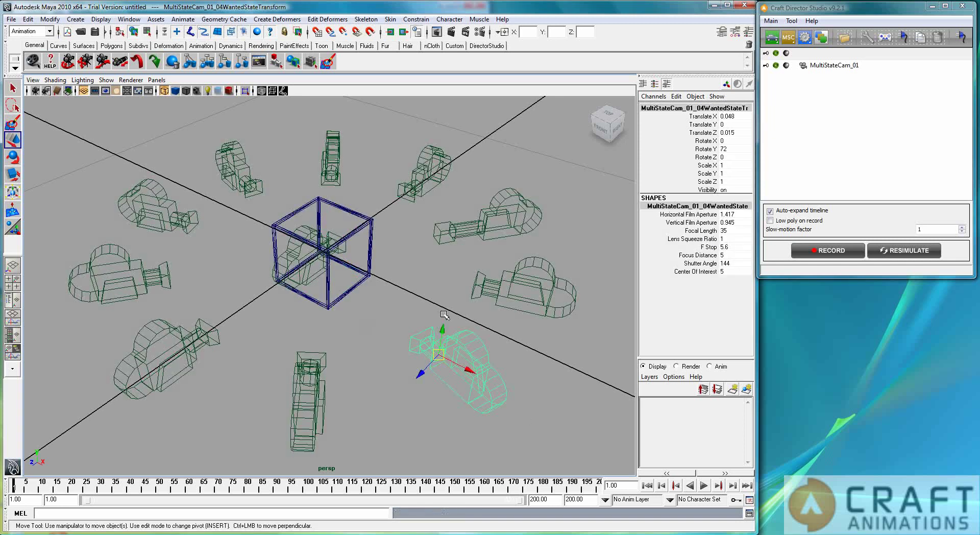
left_click(371, 233)
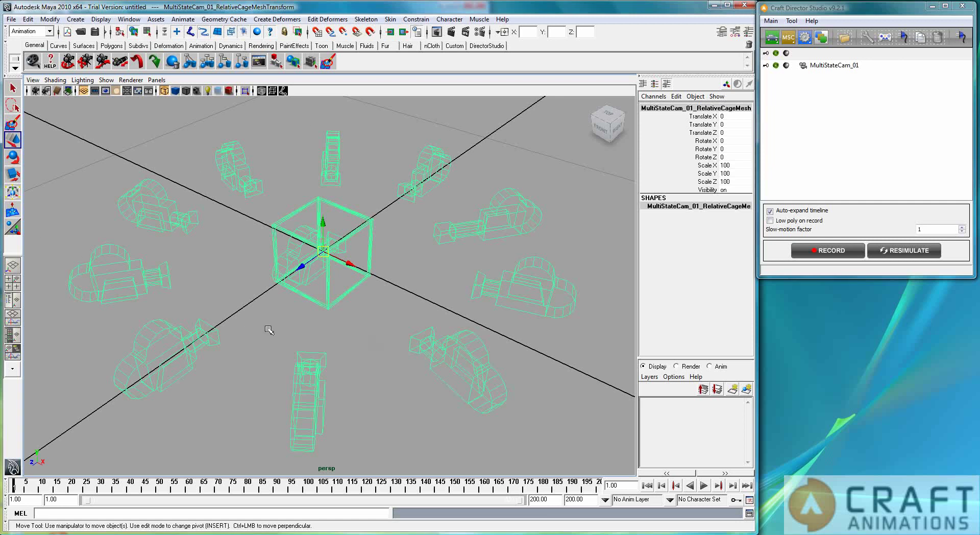
left_click(385, 299)
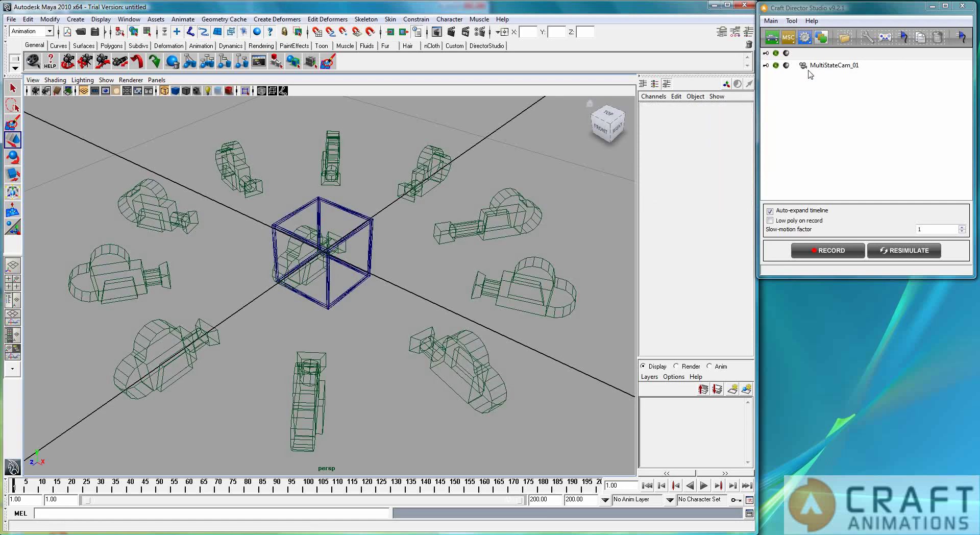
Step: Open the input settings of MultiStateCam_01 and bind 01WantedState to keyboard control 1 by detection
left_click(886, 38)
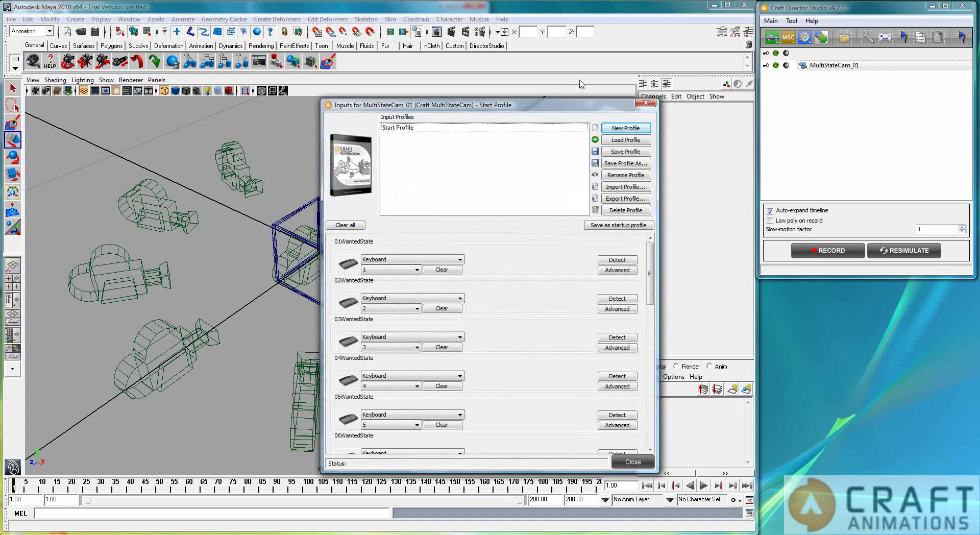
left_click_drag(532, 113, 630, 114)
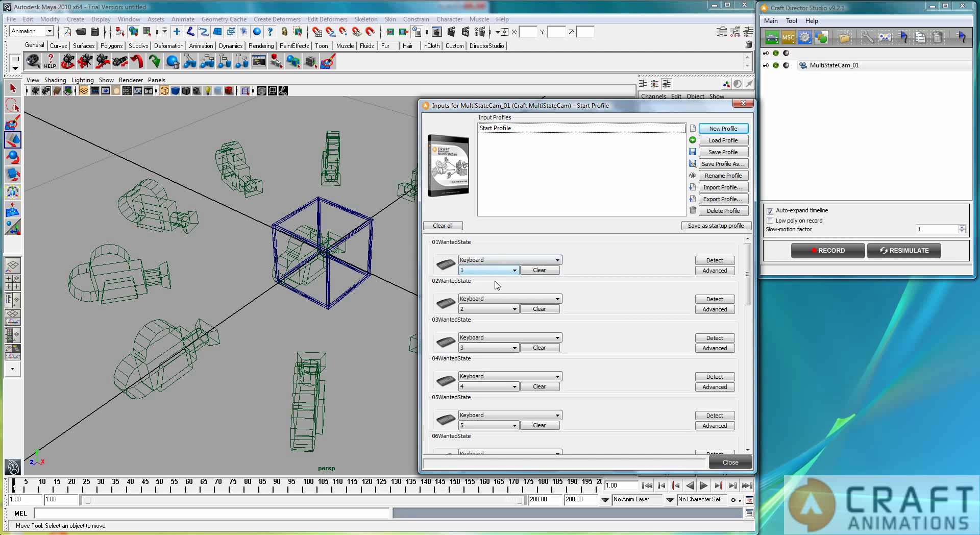
left_click(714, 260)
key("1")
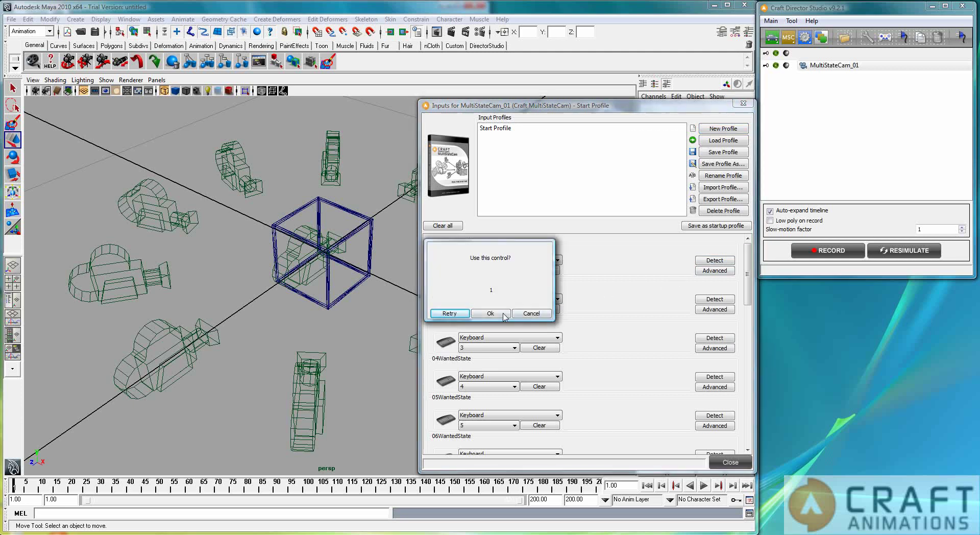
left_click(491, 313)
Step: Bind 02WantedState to keyboard control 2 by detection, and save the bindings as the startup profile
left_click(713, 299)
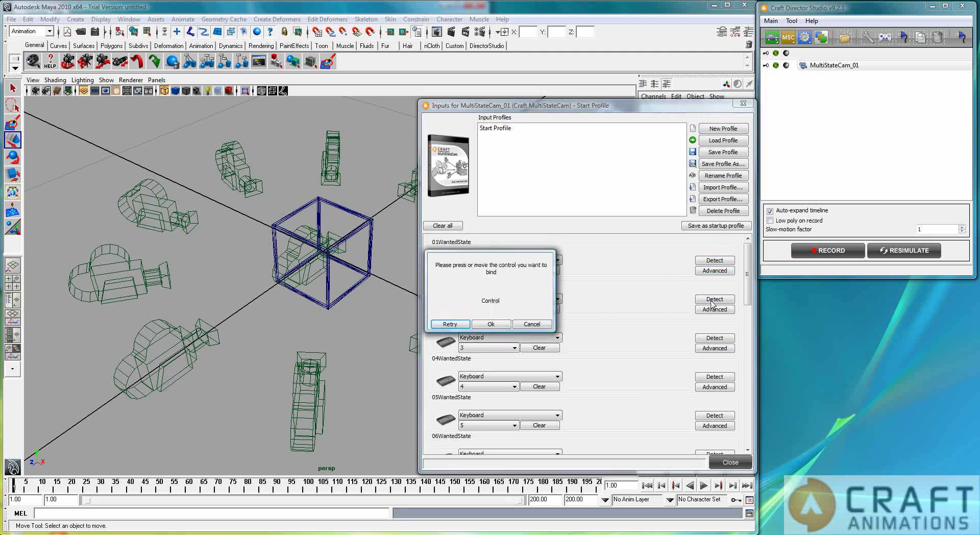
key("2")
left_click(488, 324)
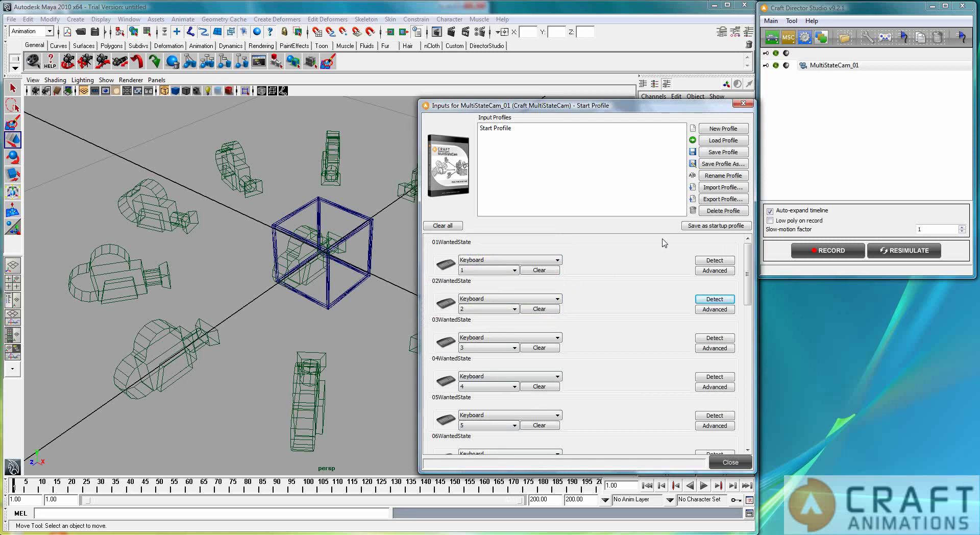
left_click(718, 226)
left_click(744, 104)
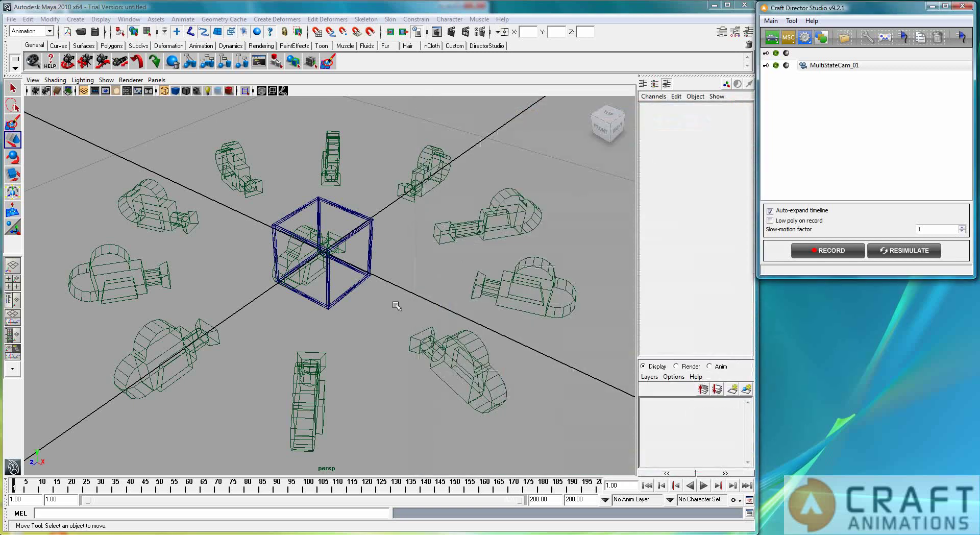
Step: Play back the existing animation of camera1 outside the ring and return to frame 1
left_click(310, 278)
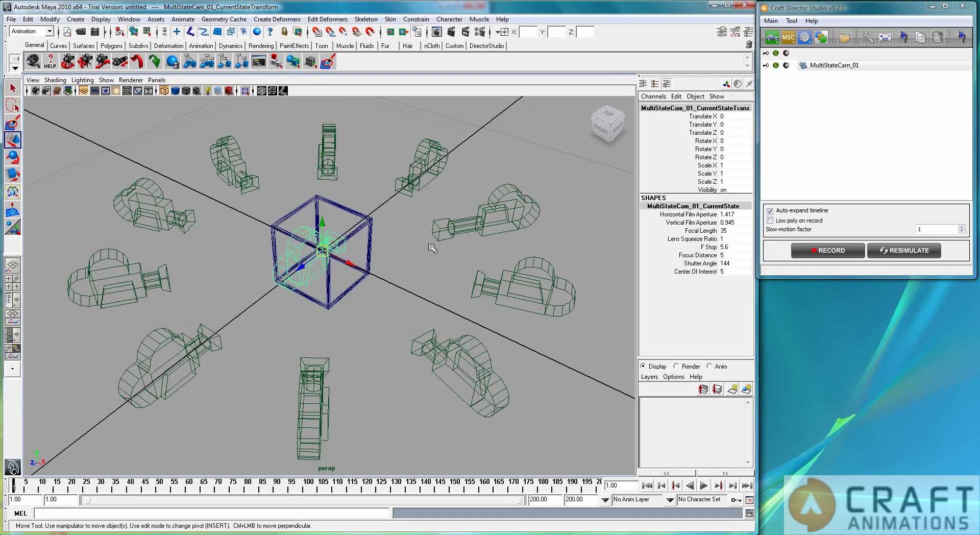
scroll(467, 236, "down", 5)
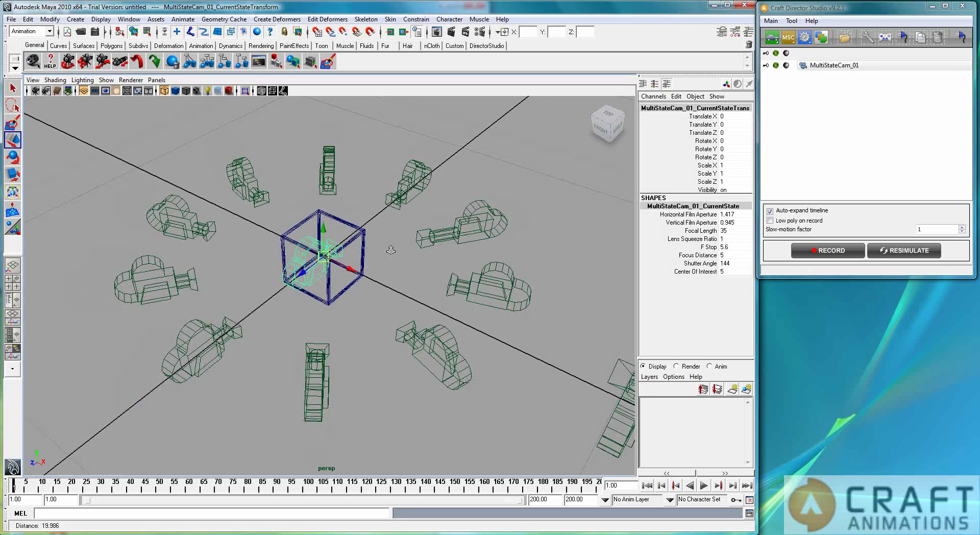
left_click(476, 348)
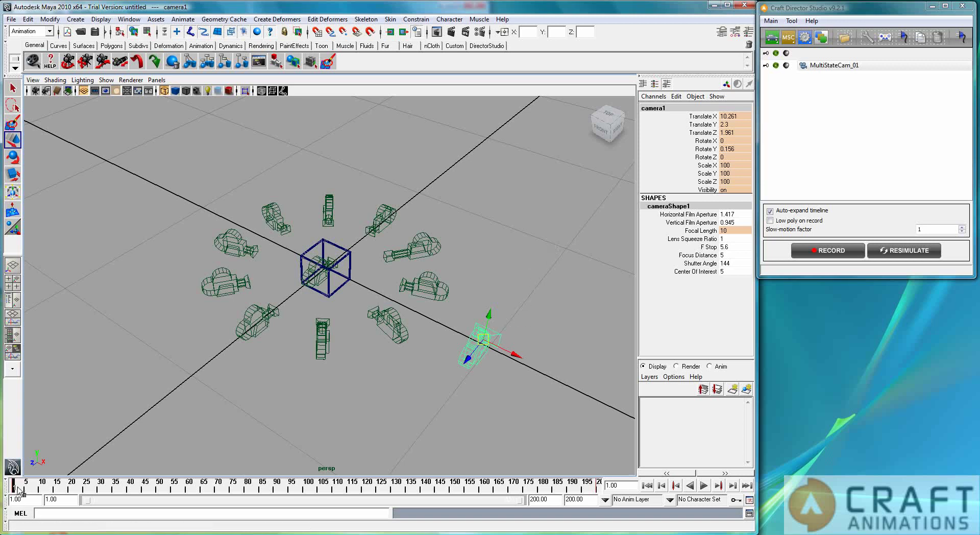
key("alt+v")
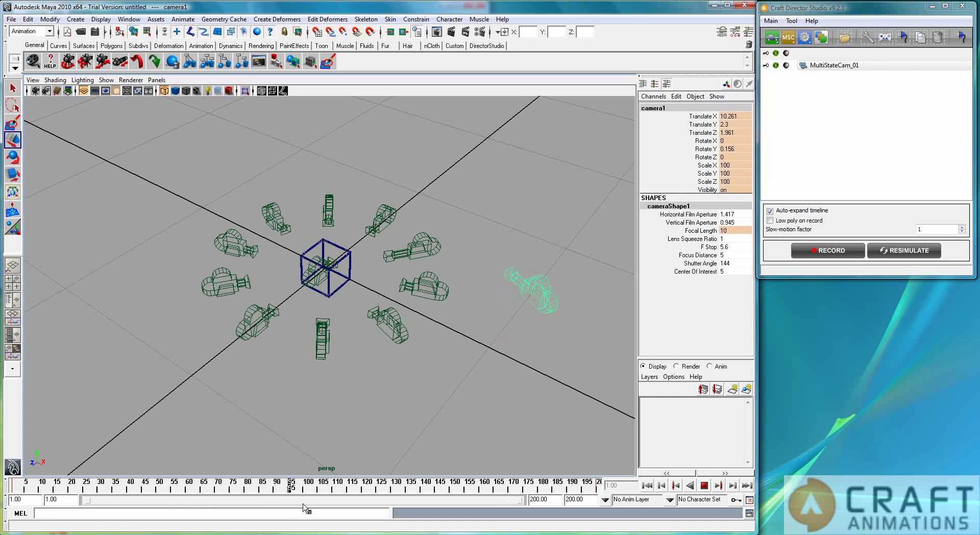
left_click(50, 483)
left_click_drag(50, 483, 7, 484)
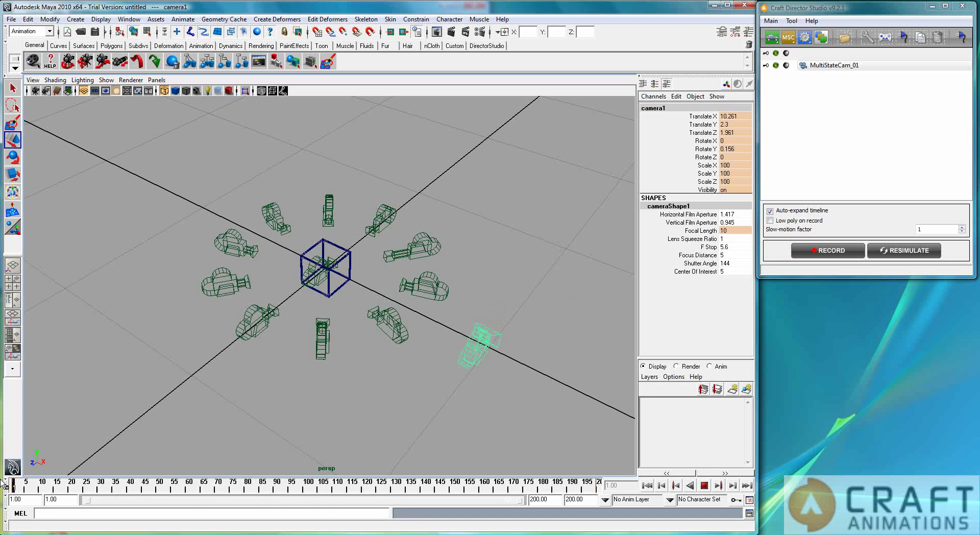
key("alt+v")
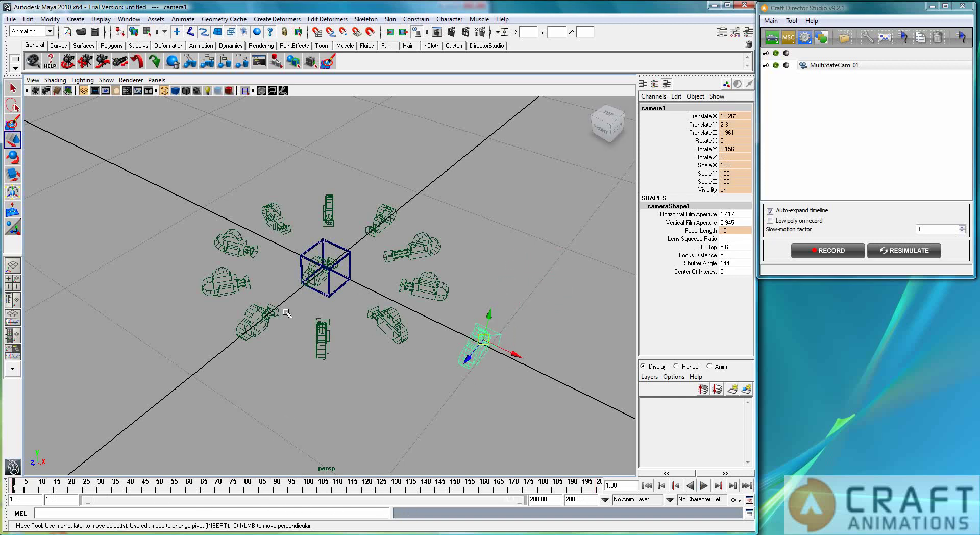
Step: Select the current-state camera inside the cage and start recording its transitions between the wanted states
scroll(283, 309, "up", 4)
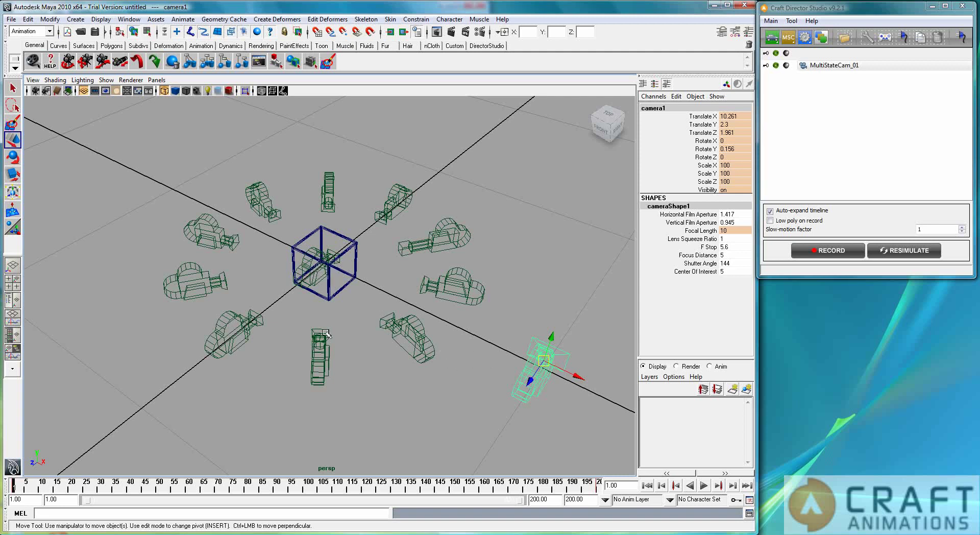
right_click_drag(296, 333, 431, 338, "alt")
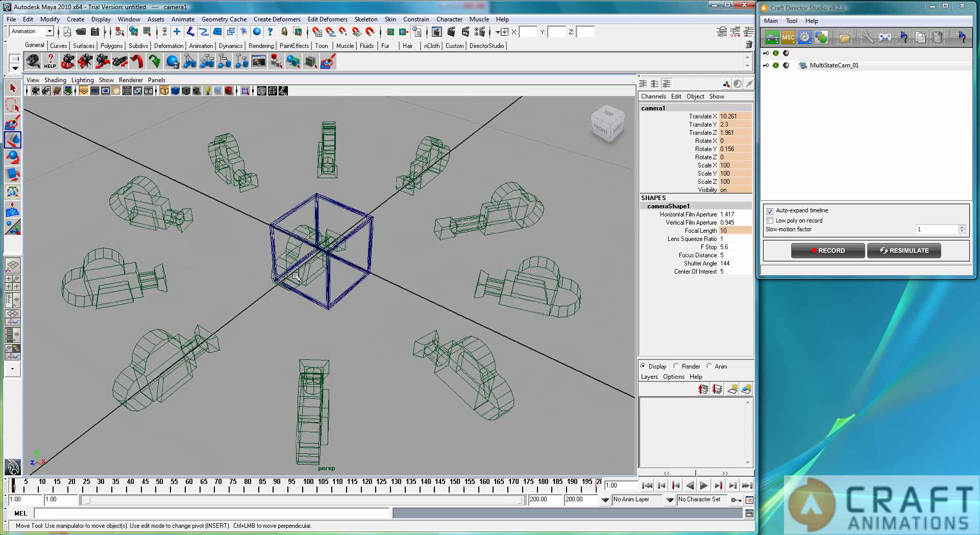
left_click(309, 278)
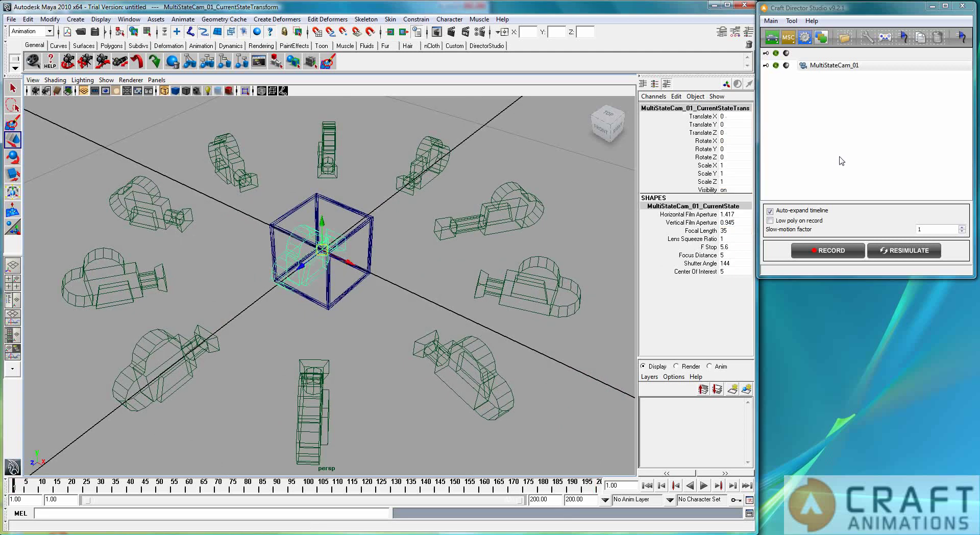
left_click(832, 250)
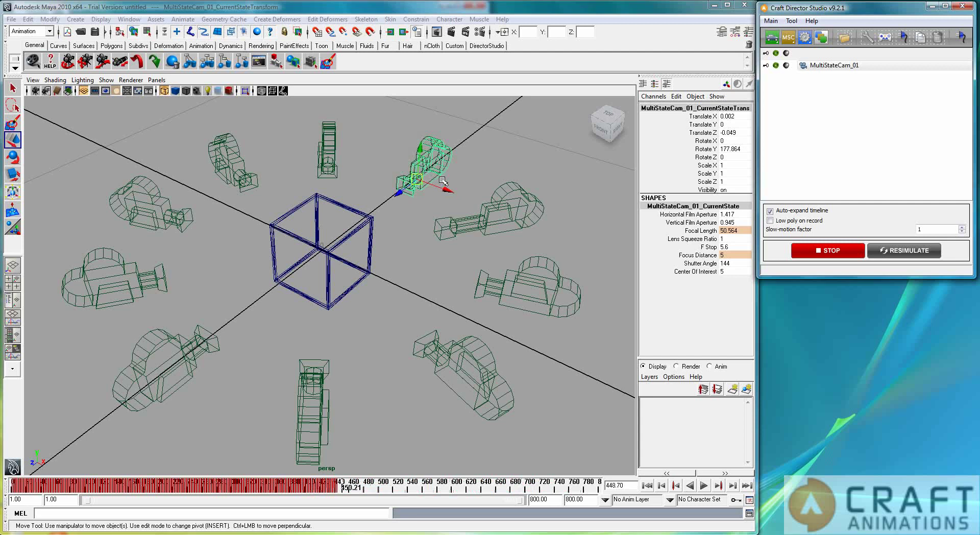
left_click_drag(443, 181, 474, 233)
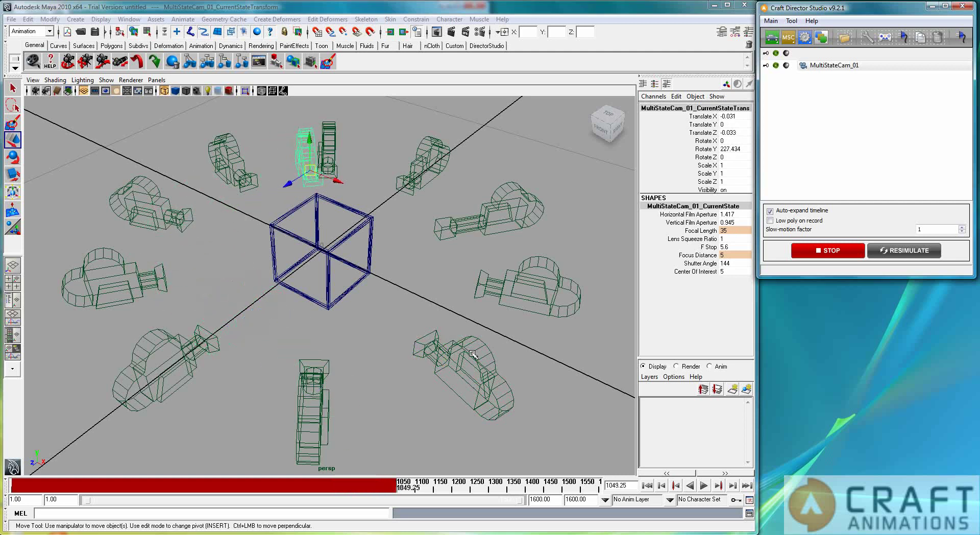
Step: Rotate the 06WantedState camera to about -176, -82 and 86 degrees in X, Y and Z while recording, and stop the recording
left_click(137, 353)
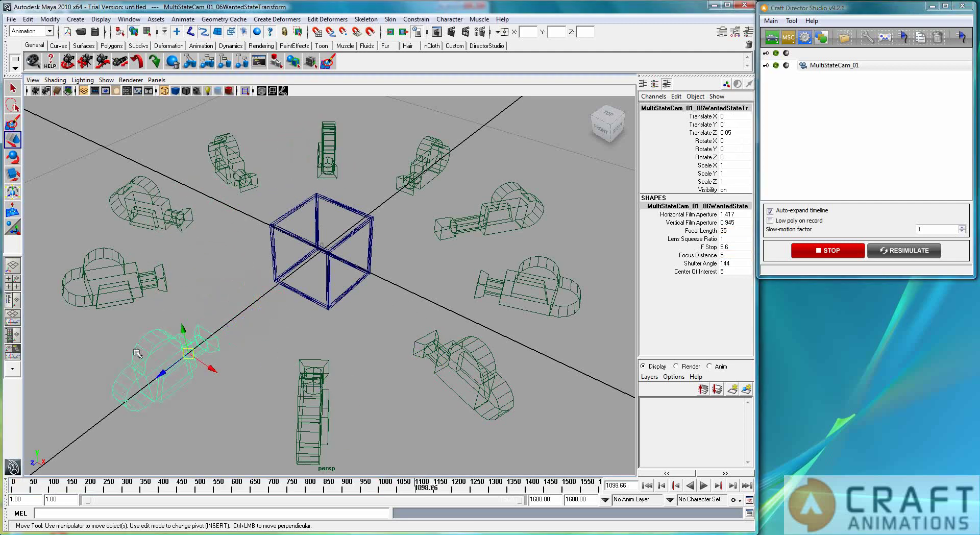
left_click(12, 156)
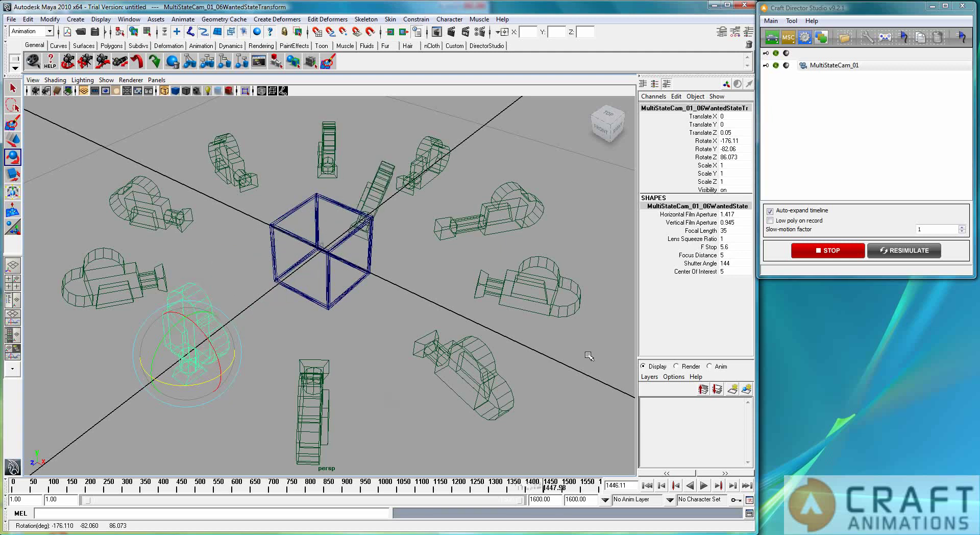
left_click(839, 250)
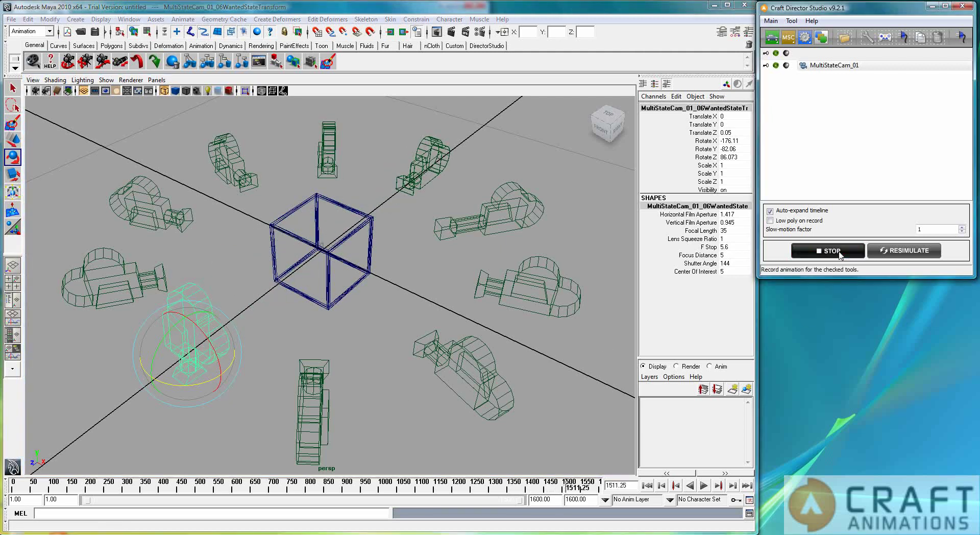
Step: Return to frame 1 and view the configuration profiles available for MultiStateCam_01
left_click(648, 488)
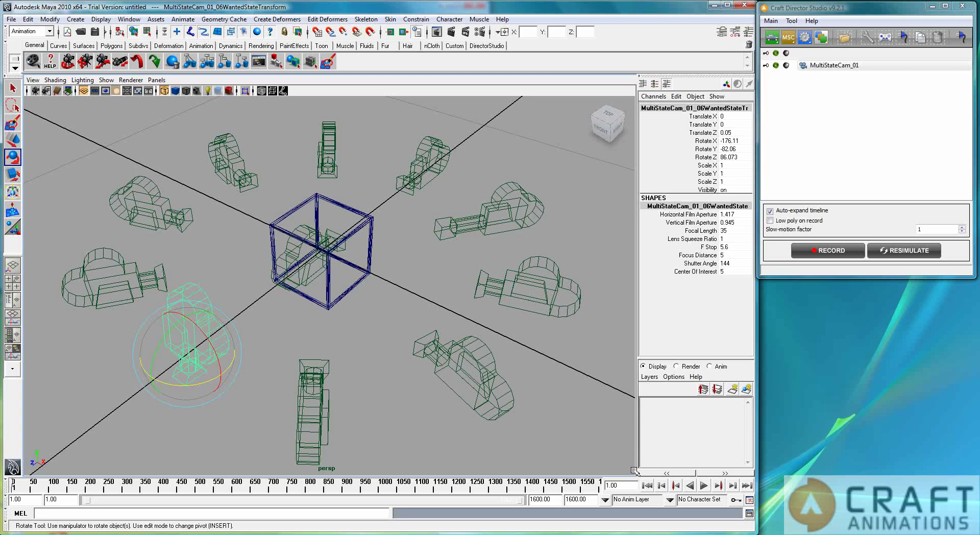
double_click(837, 66)
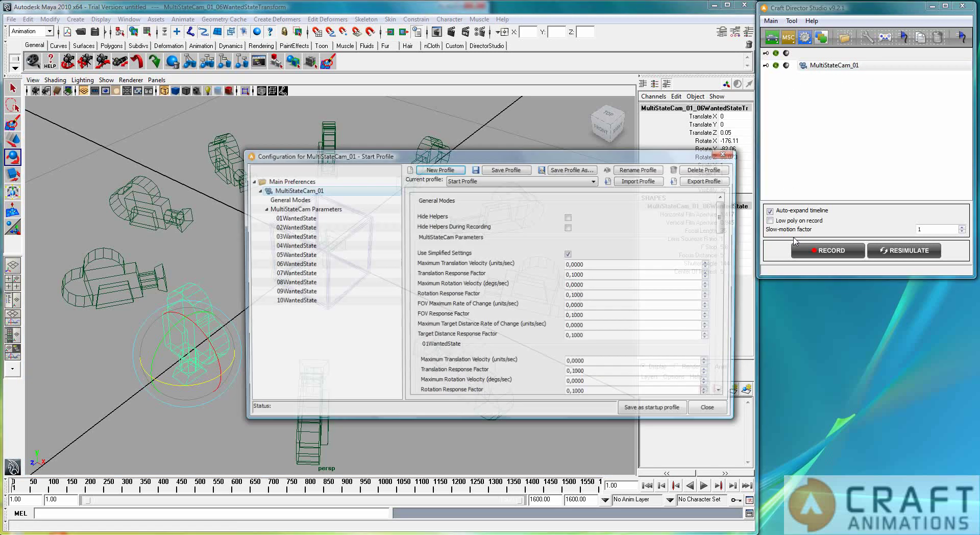
left_click_drag(607, 161, 838, 292)
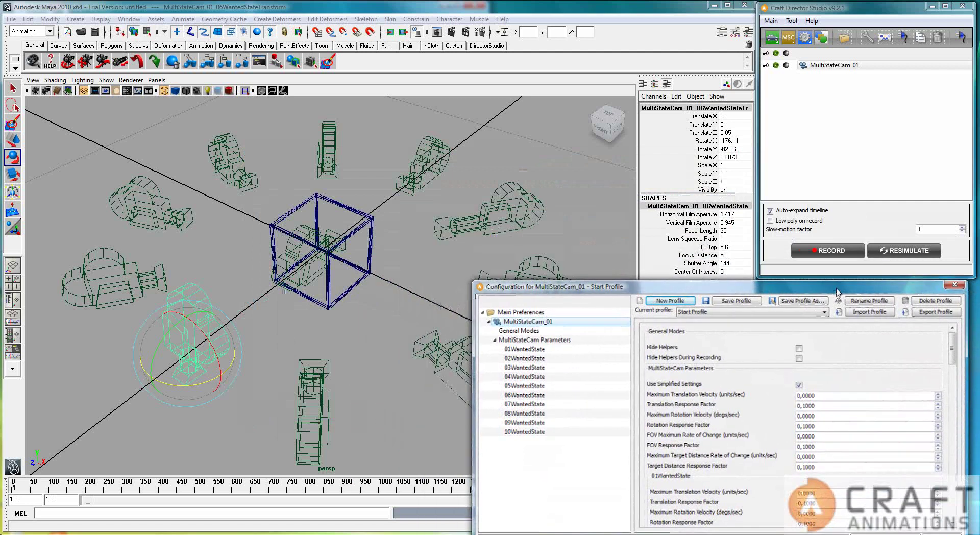
left_click(762, 313)
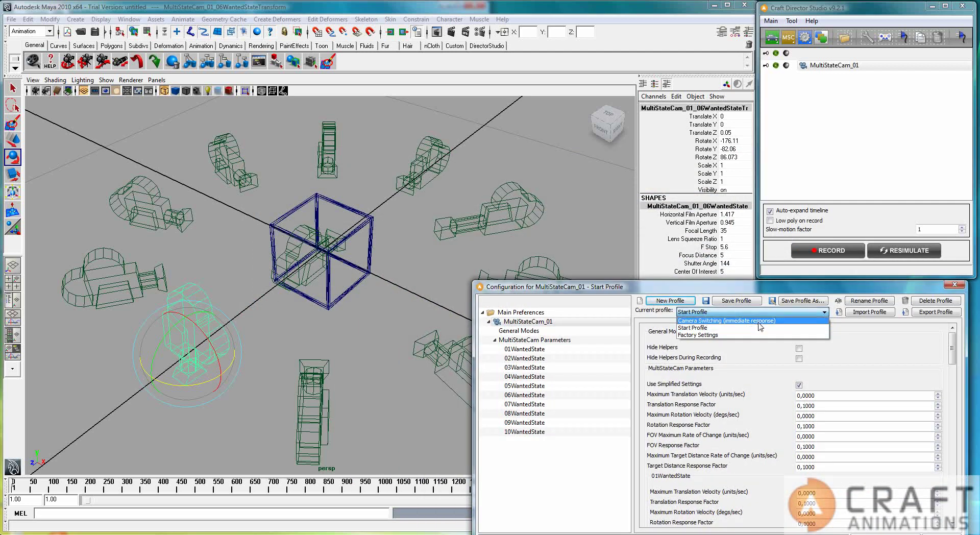
left_click(773, 294)
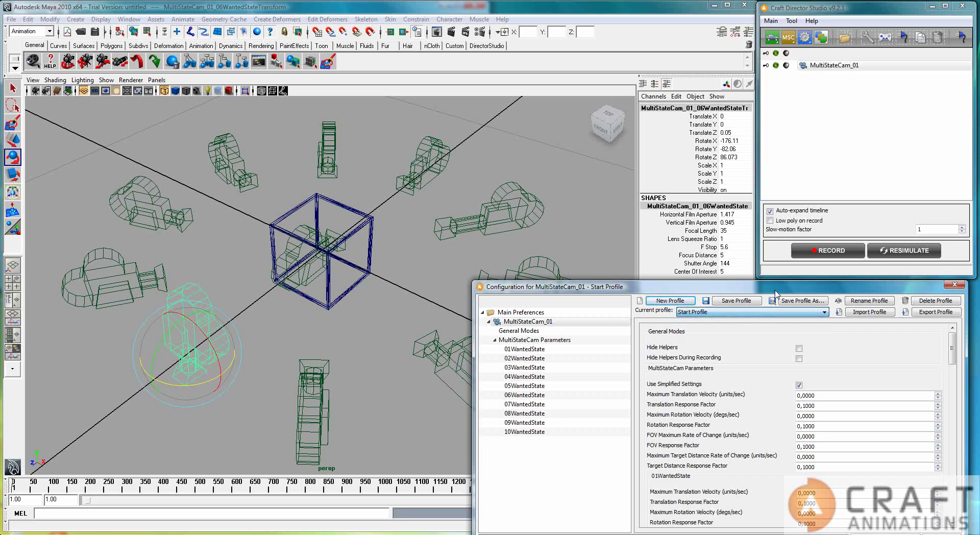
left_click(952, 284)
Step: Parent the 04WantedState camera to camera1 outside the ring, and set its X, Y, Z translation and X, Y rotation to 0
right_click_drag(548, 310, 434, 316, "alt")
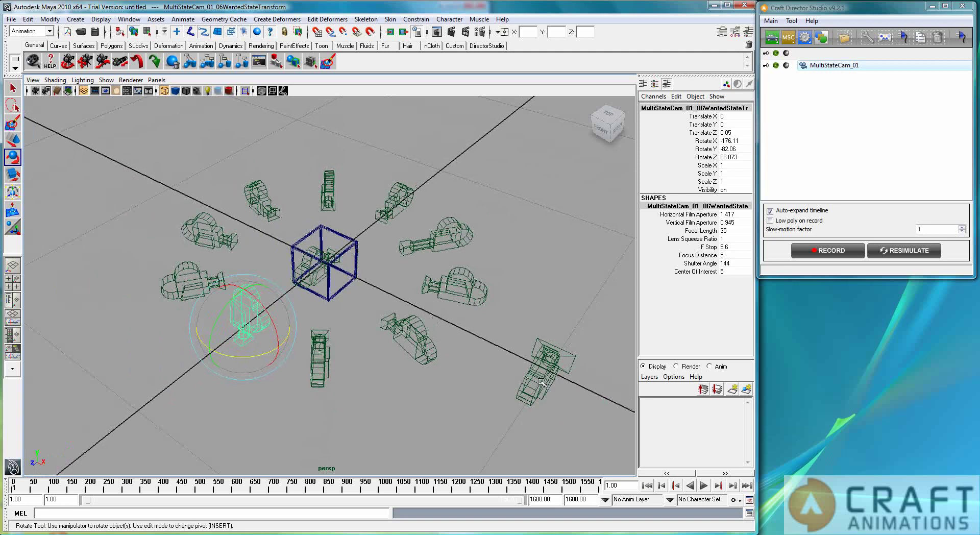
left_click(419, 344)
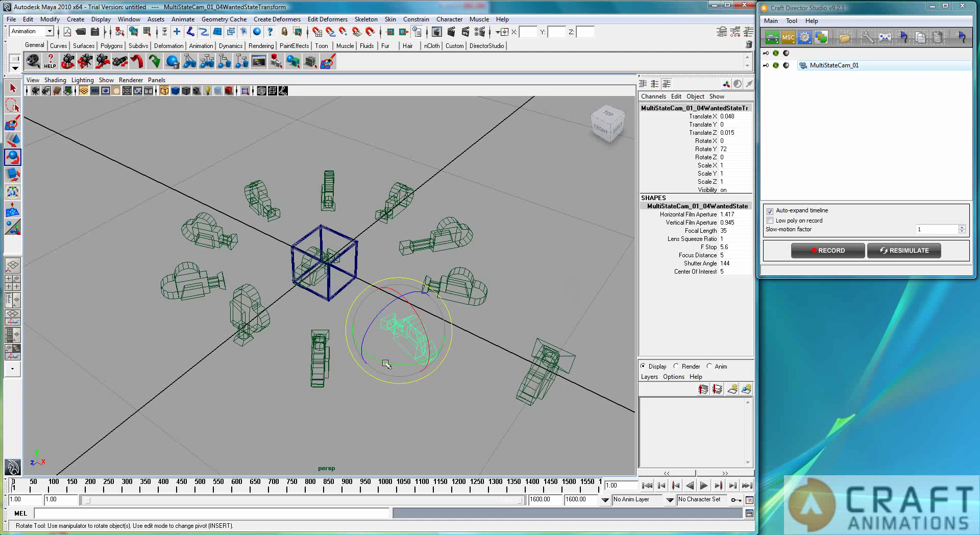
left_click(544, 377)
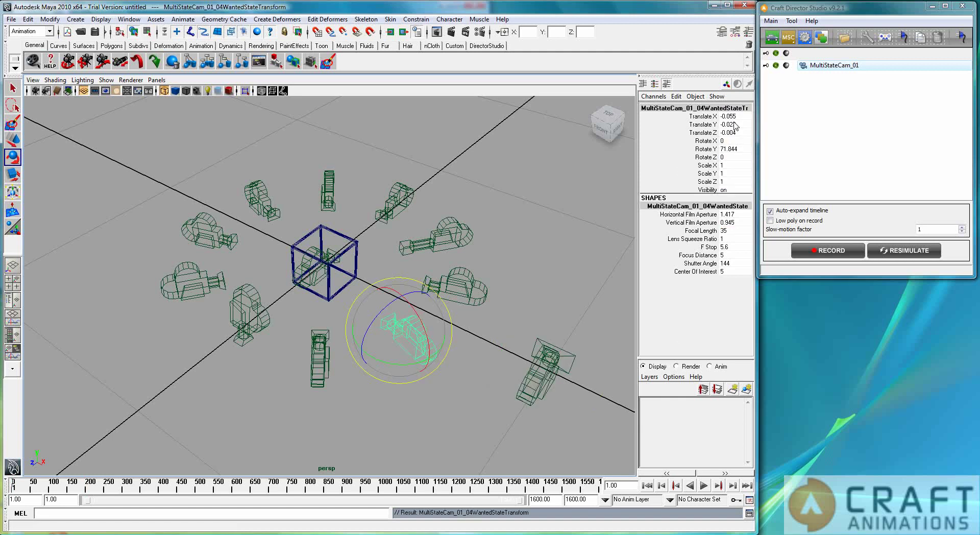
left_click_drag(736, 114, 736, 147)
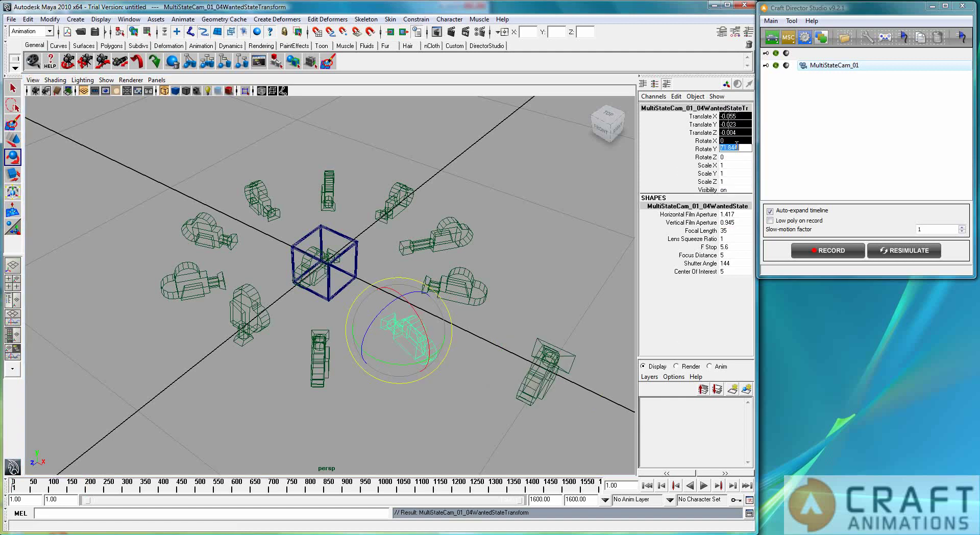
type("0")
key("Return")
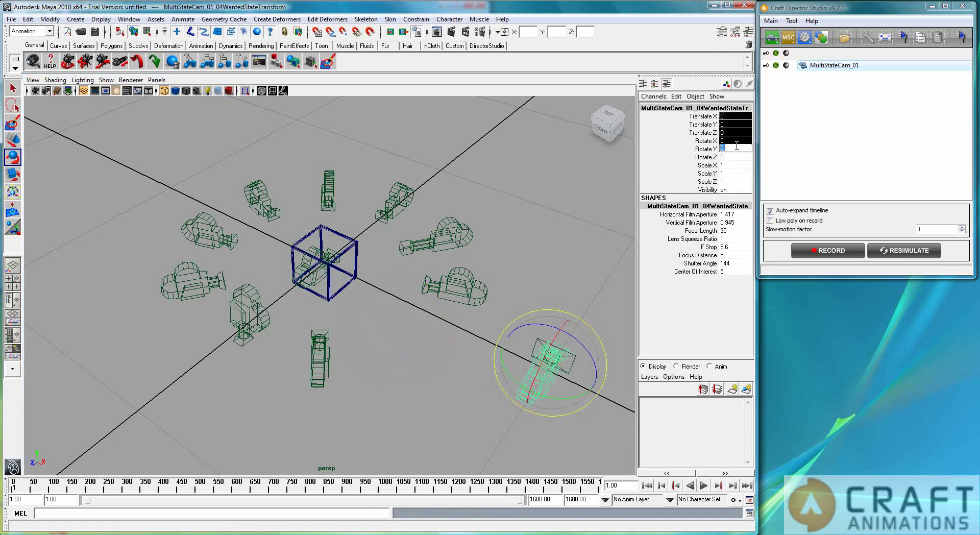
Step: Select camera1 and play through its animation to check how it moves, returning to frame 1
left_click(419, 377)
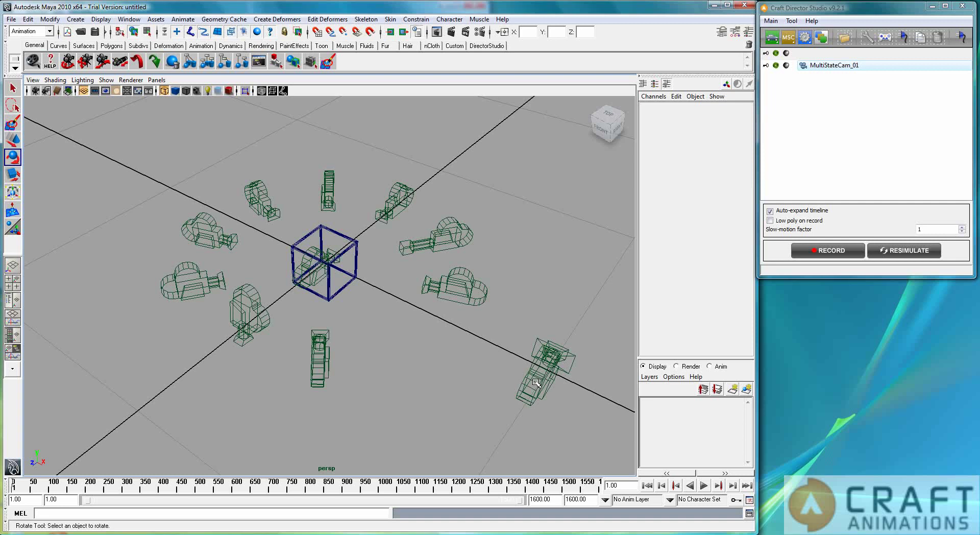
left_click(570, 372)
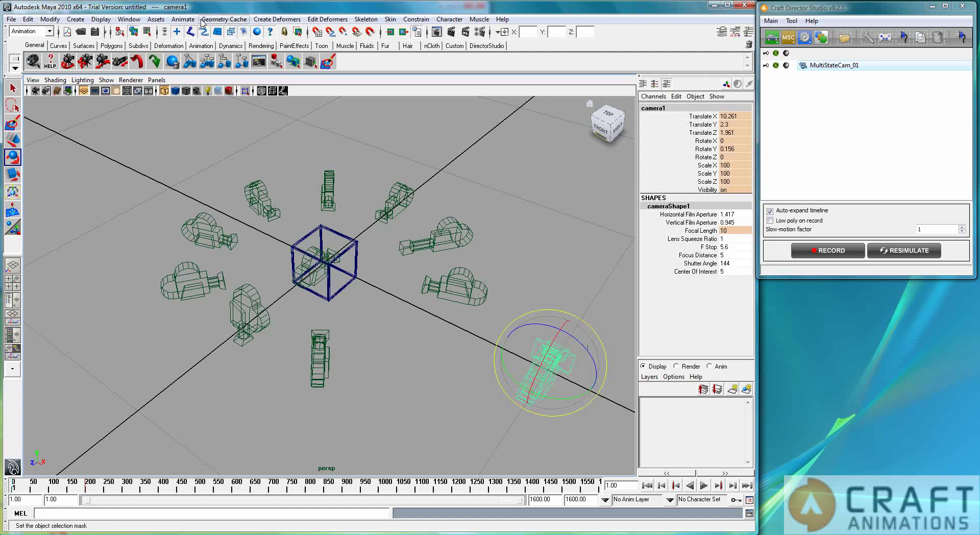
left_click(439, 420)
left_click(576, 359)
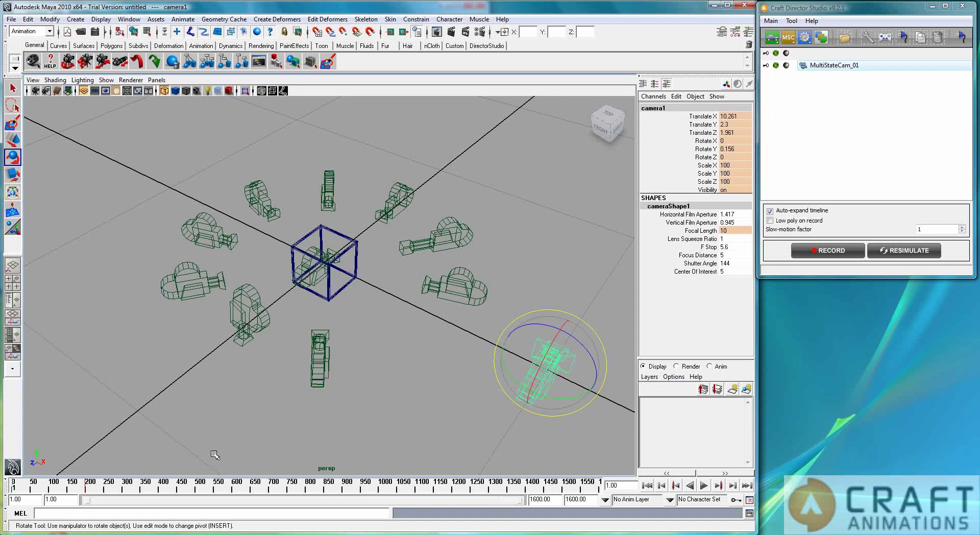
left_click_drag(14, 489, 55, 491)
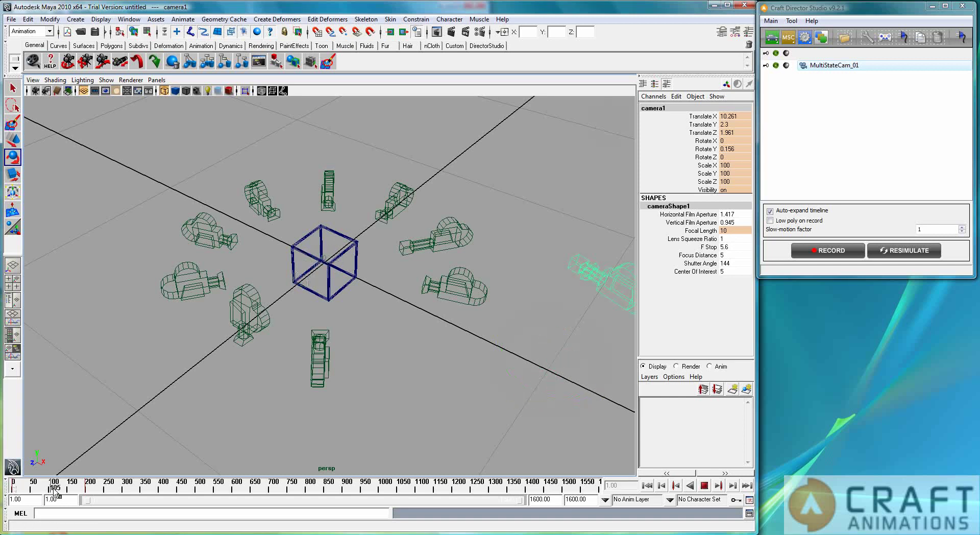
middle_click_drag(570, 363, 465, 363, "alt")
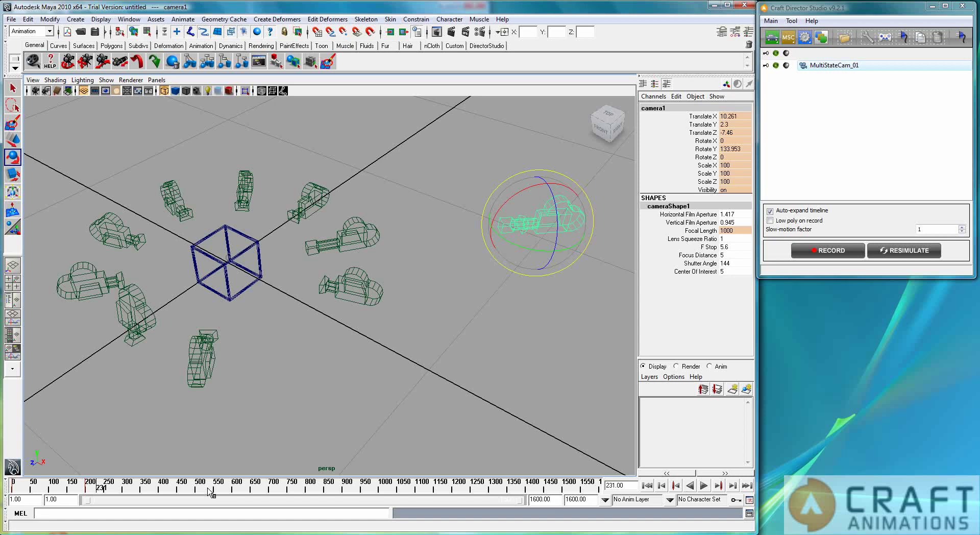
left_click(647, 485)
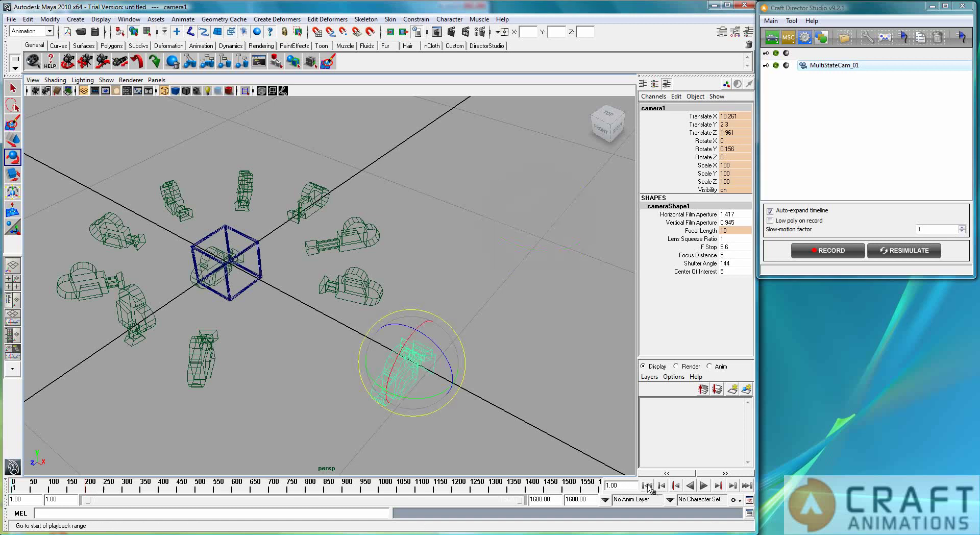
Step: Record two takes of the MultiStateCam_01 transitions with the animated camera1, returning to frame 1 after each take
left_click(815, 256)
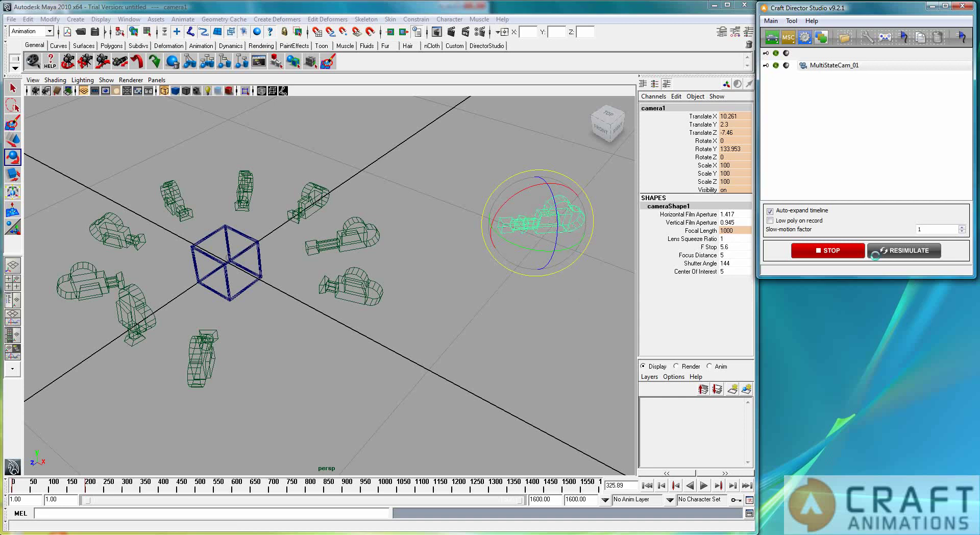
left_click(828, 251)
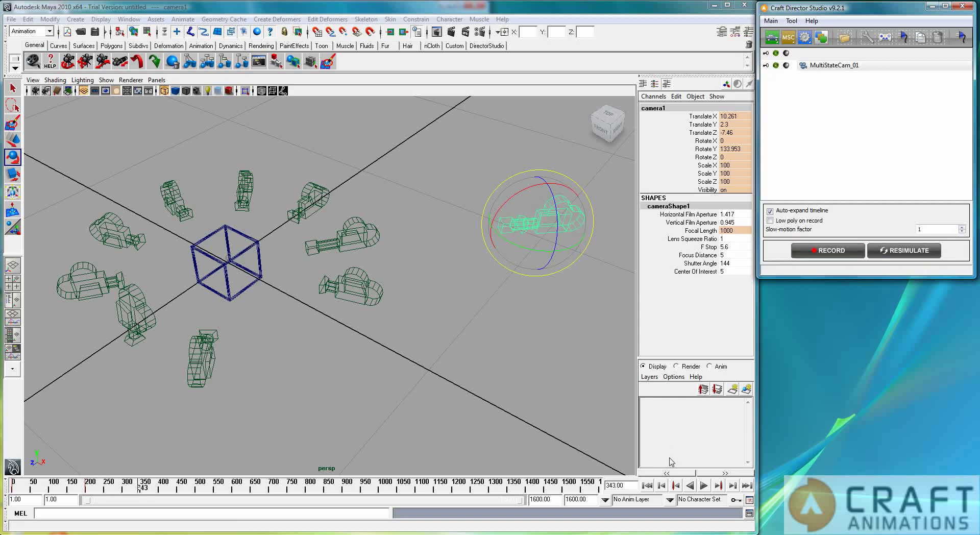
left_click(647, 486)
left_click(838, 251)
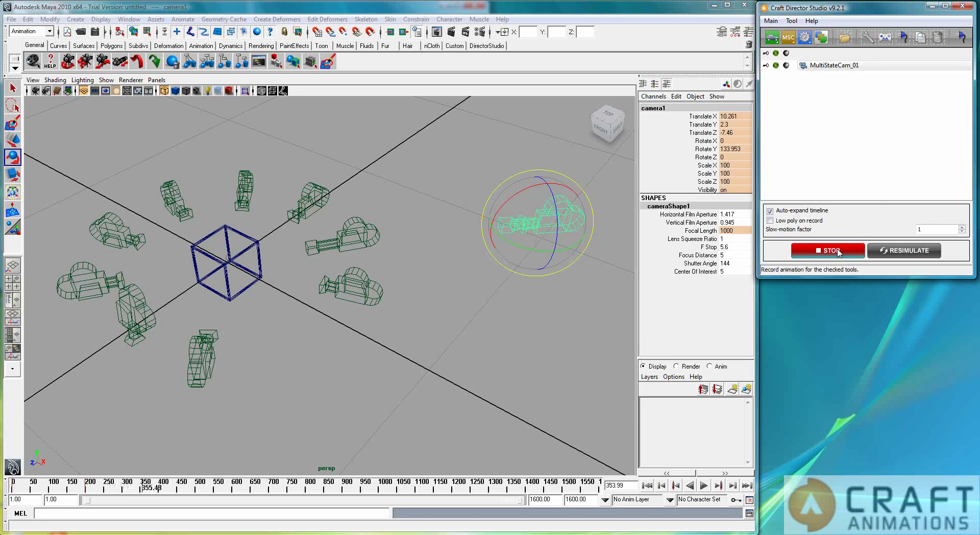
left_click(839, 253)
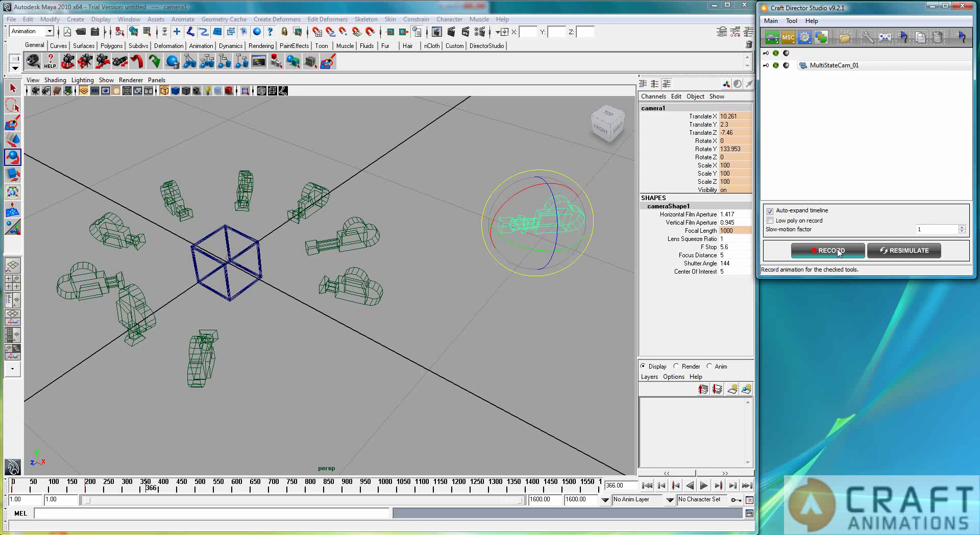
left_click(648, 485)
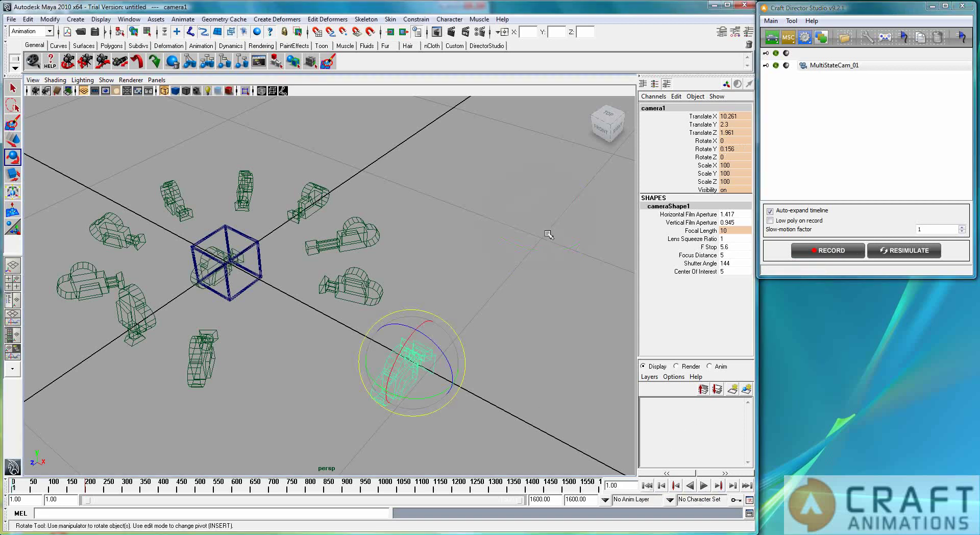
Step: Examine the velocity and response-factor settings of the individual wanted states in the MultiStateCam_01 configuration
double_click(813, 66)
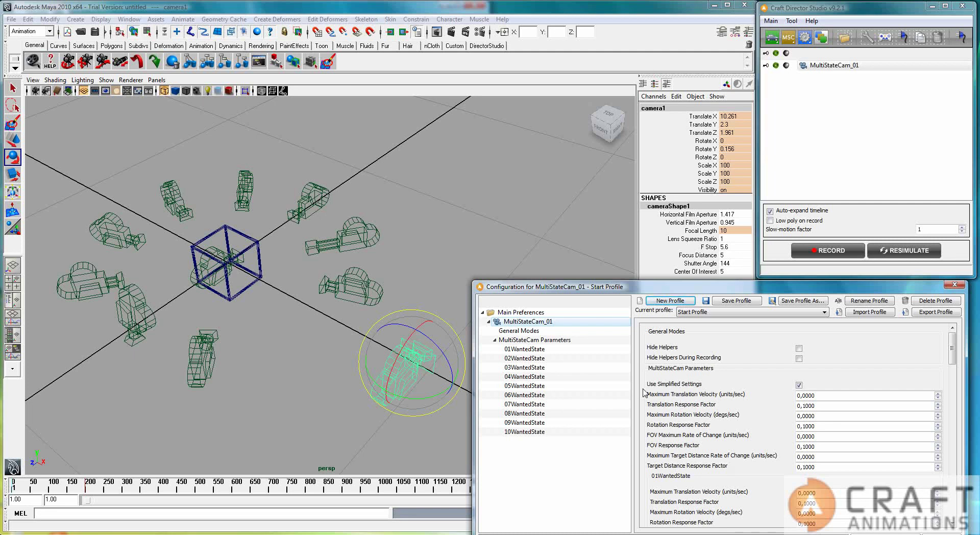
left_click(533, 396)
left_click(535, 404)
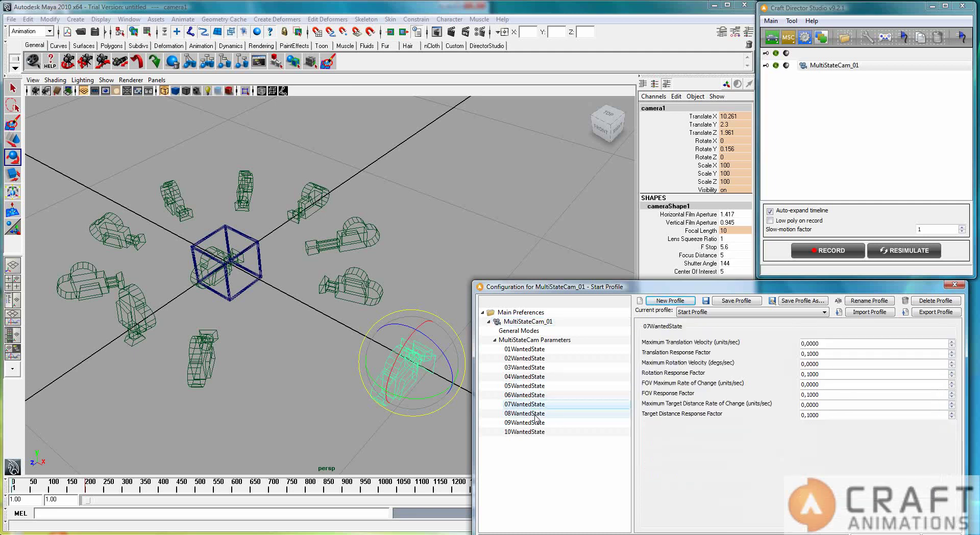
left_click(536, 414)
left_click(533, 423)
left_click(531, 432)
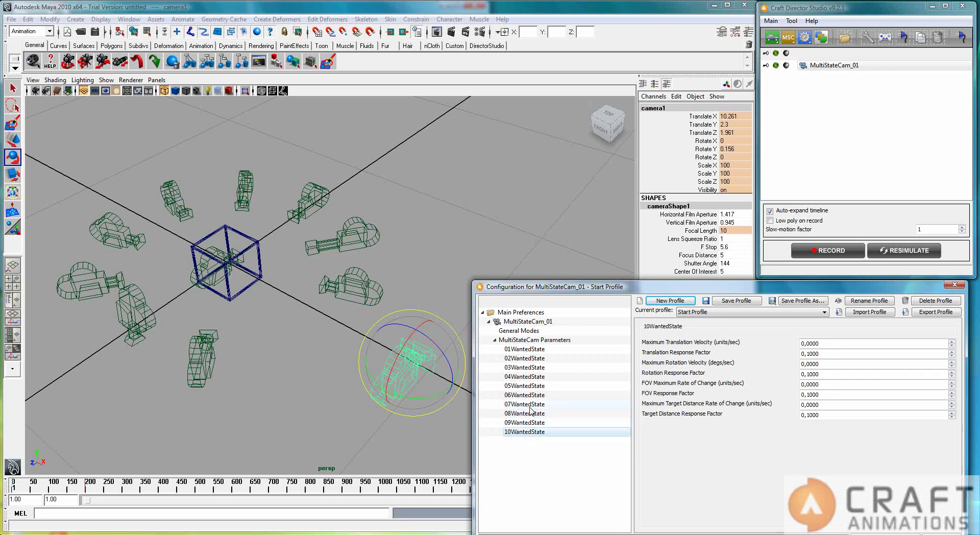
left_click(533, 404)
left_click(532, 386)
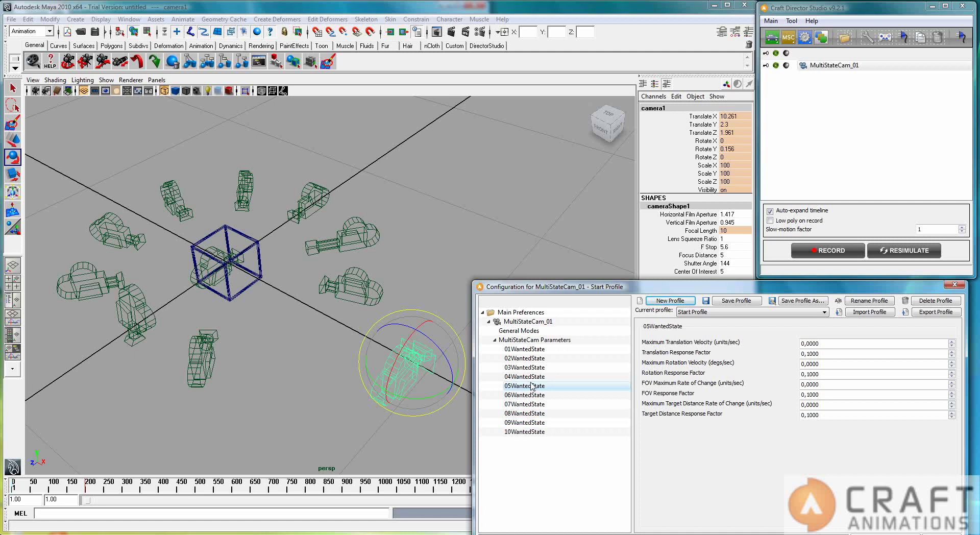
left_click(534, 377)
left_click(536, 367)
left_click(537, 359)
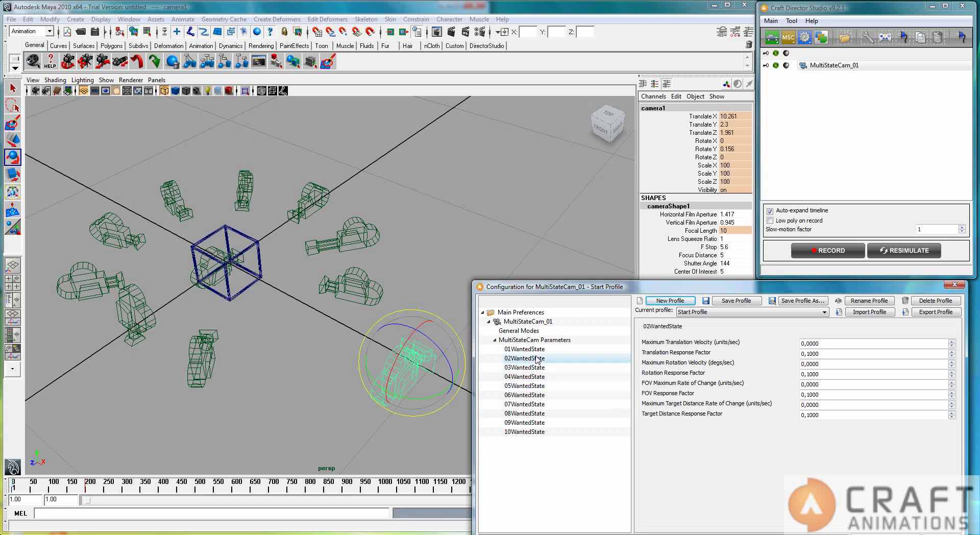
Step: Switch the MultiStateCam parameters to the Camera Switching (immediate response) profile
left_click(541, 341)
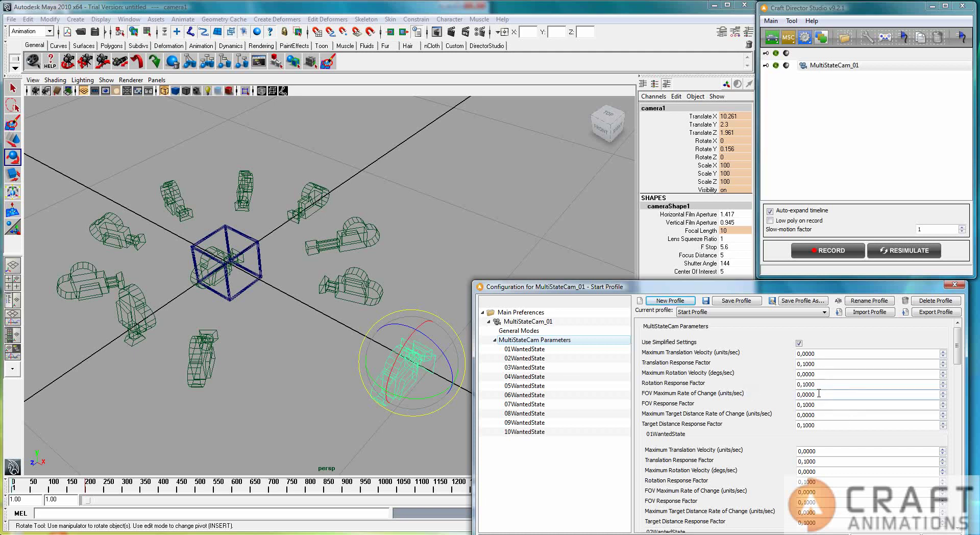
left_click(786, 314)
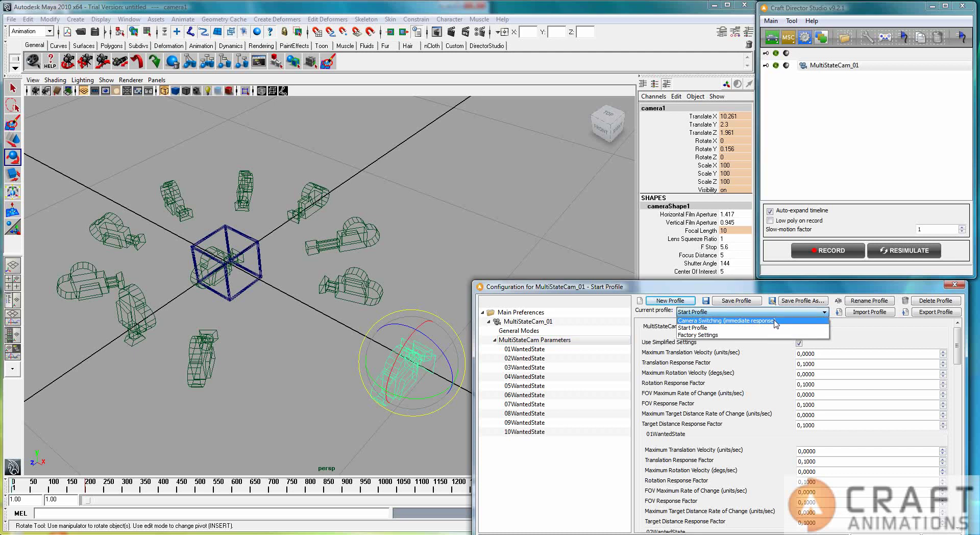
left_click(776, 321)
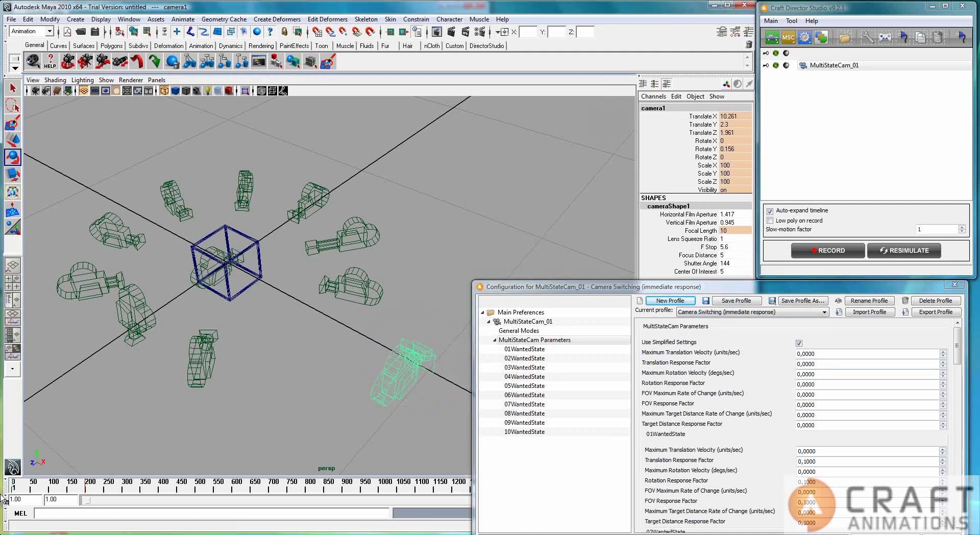
Step: Make a short trial recording, select the current-state camera inside the cage, and record its immediate switching between the wanted states
left_click(832, 251)
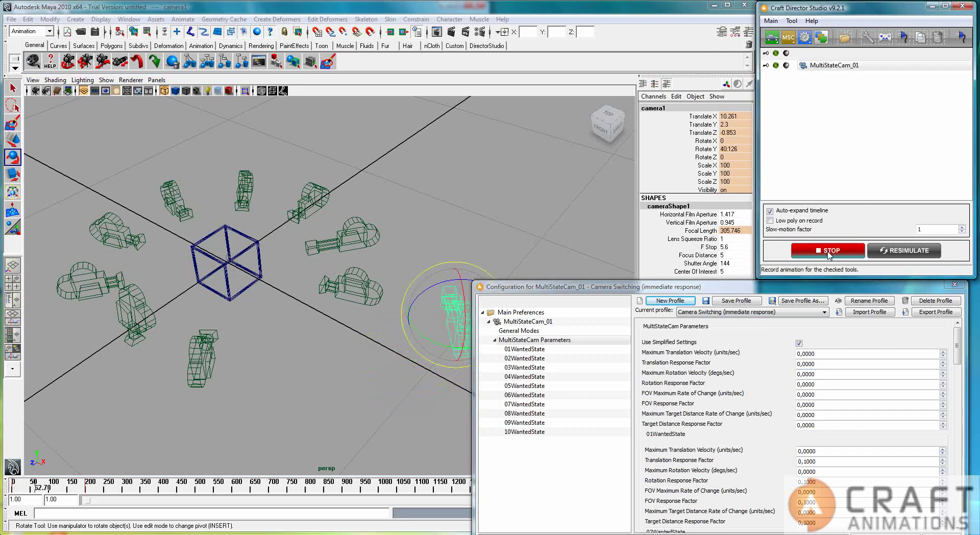
left_click(829, 251)
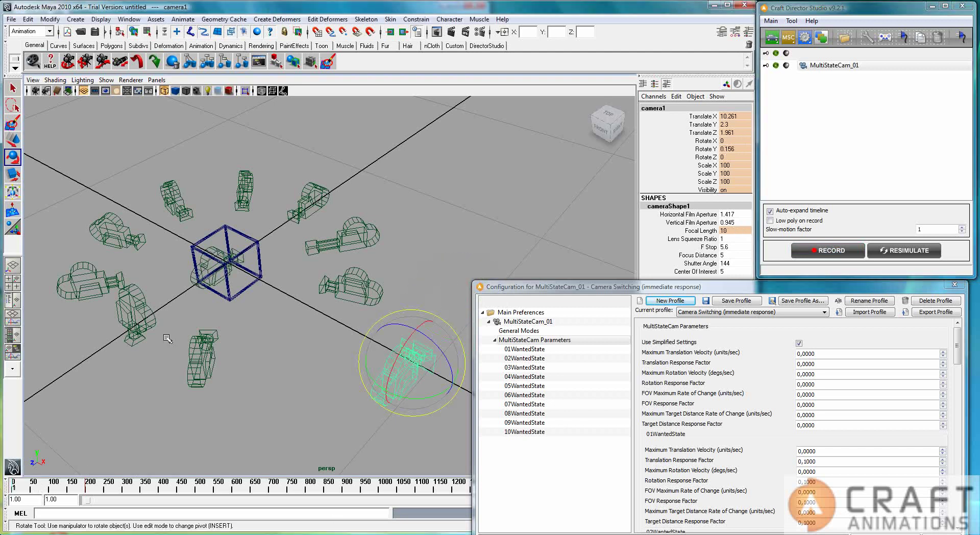
left_click(204, 264)
left_click(801, 254)
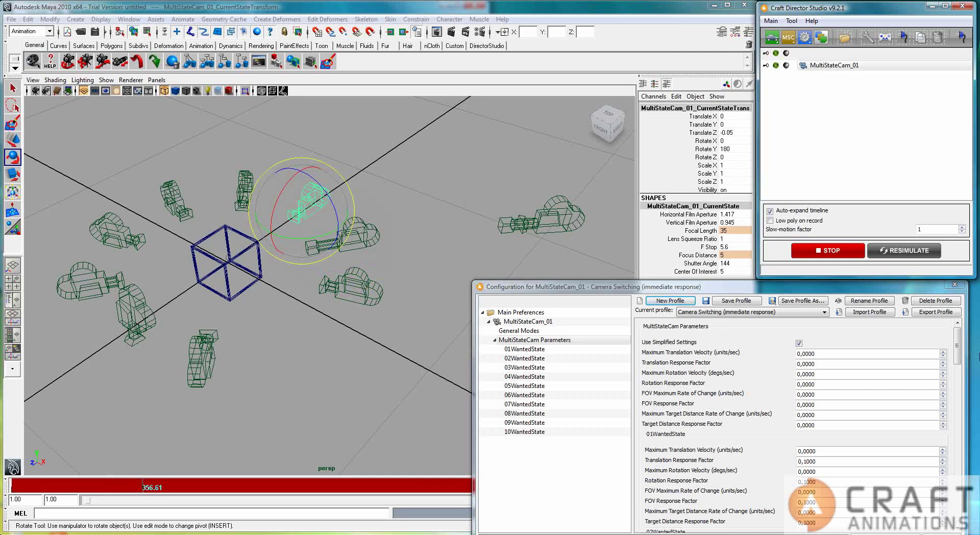
left_click(840, 251)
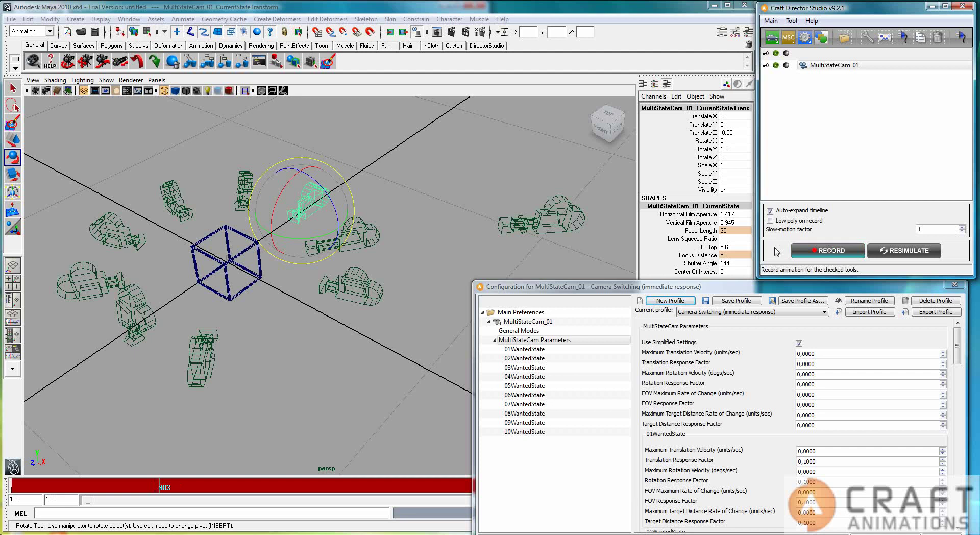
Step: Open the recent scene "Camera switching 2 x 4wext RIGGED - Maya2008 04 (for Logitech Dual Action).mb"
left_click(13, 22)
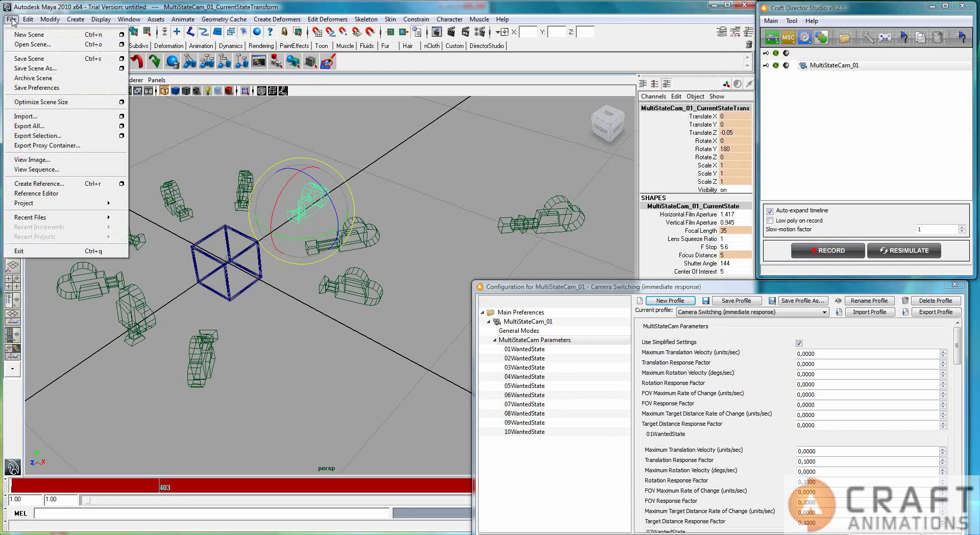
mouse_move(76, 222)
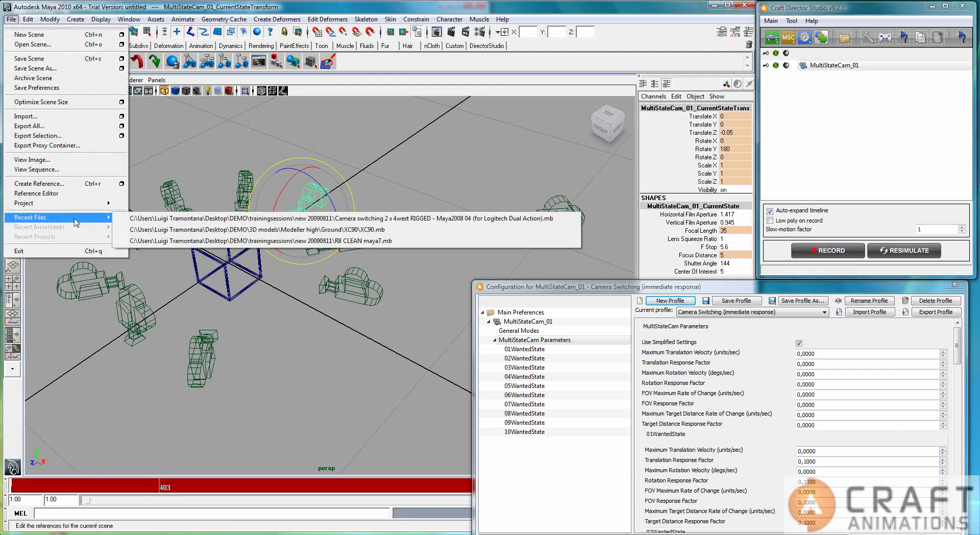
left_click(150, 219)
left_click(389, 257)
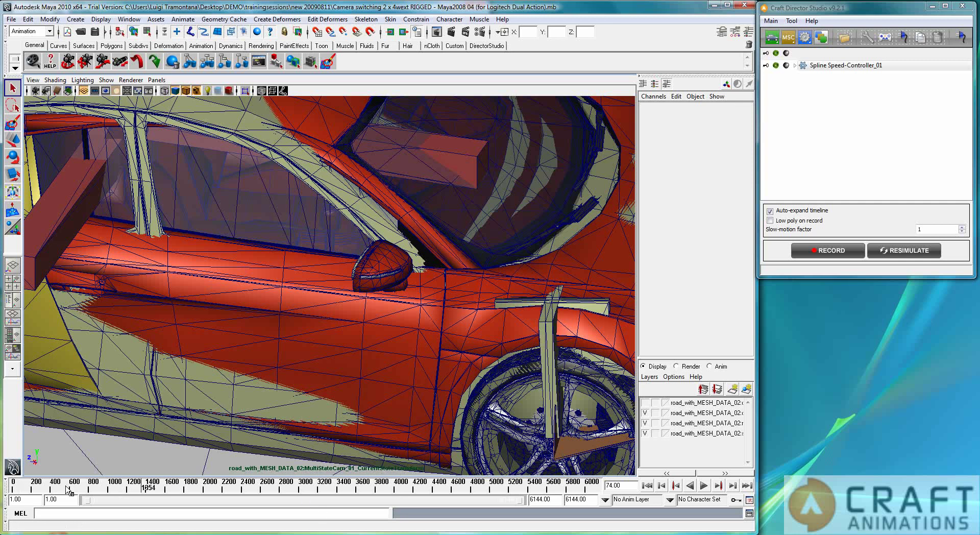
Step: Scrub the timeline back to frame 1, play the animation briefly and stop it at frame 210
left_click_drag(61, 486, 5, 492)
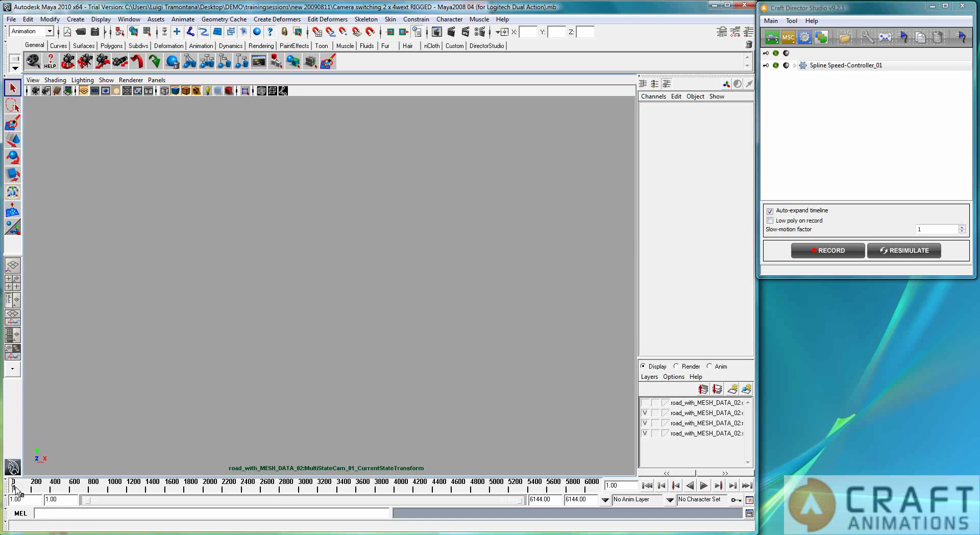
key("alt+v")
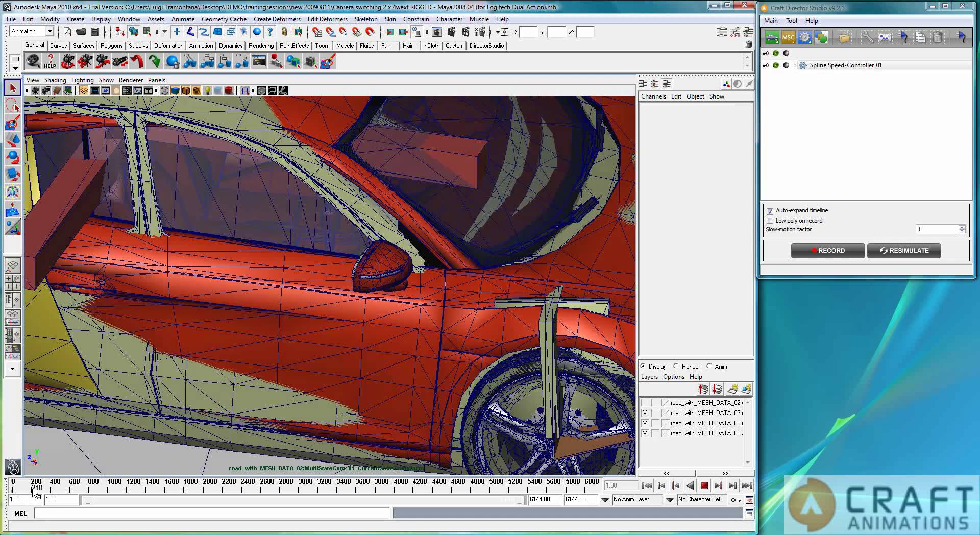
left_click(34, 491)
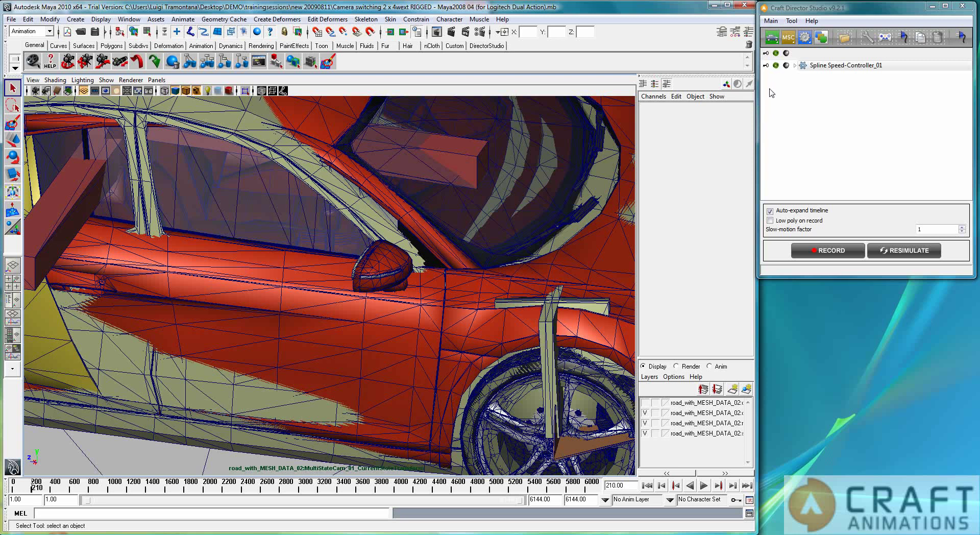
Step: Expand Spline Speed-Controller_01 and the camera chains under 4WheelerExt_01 down to AutoZoomCam_02 and AutoZoomCam_01
left_click(795, 66)
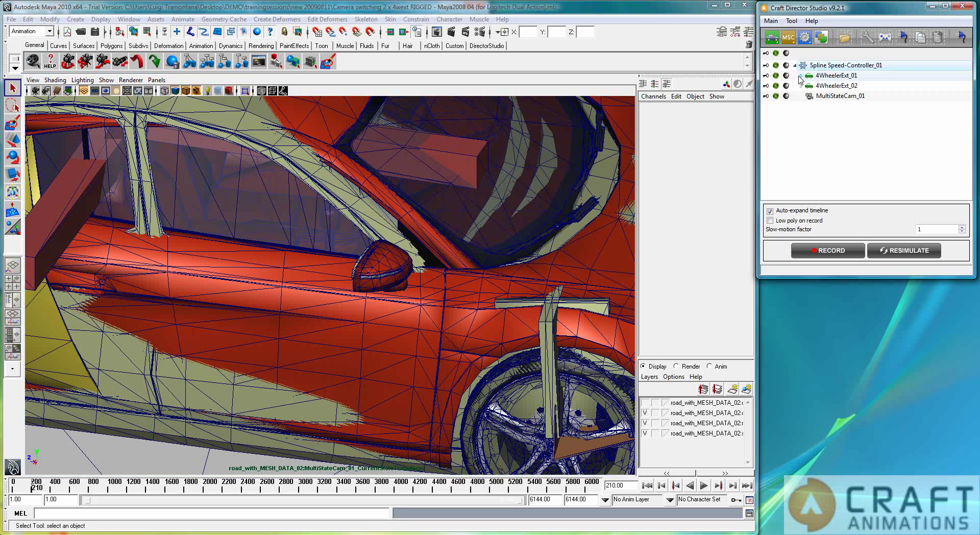
left_click(802, 75)
left_click(807, 86)
left_click(813, 96)
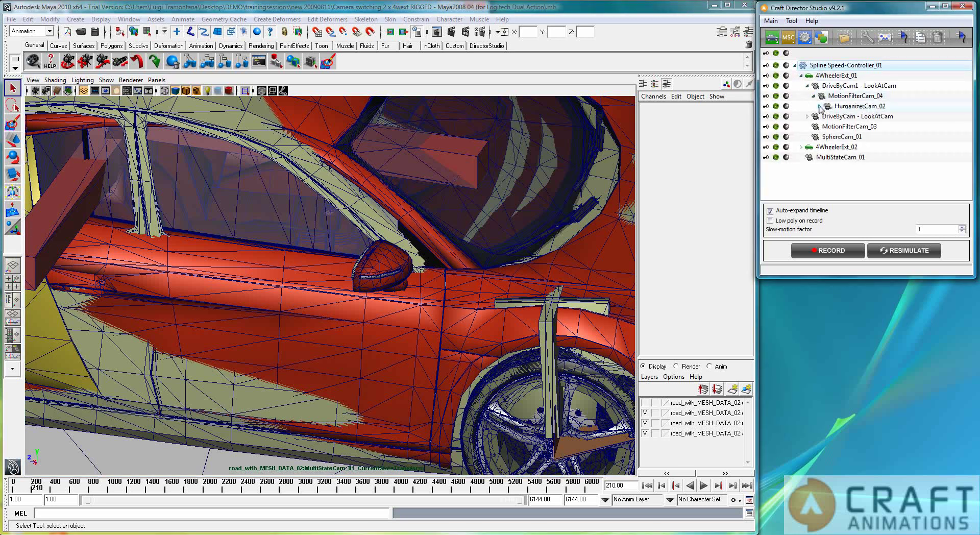
left_click(819, 106)
left_click(807, 126)
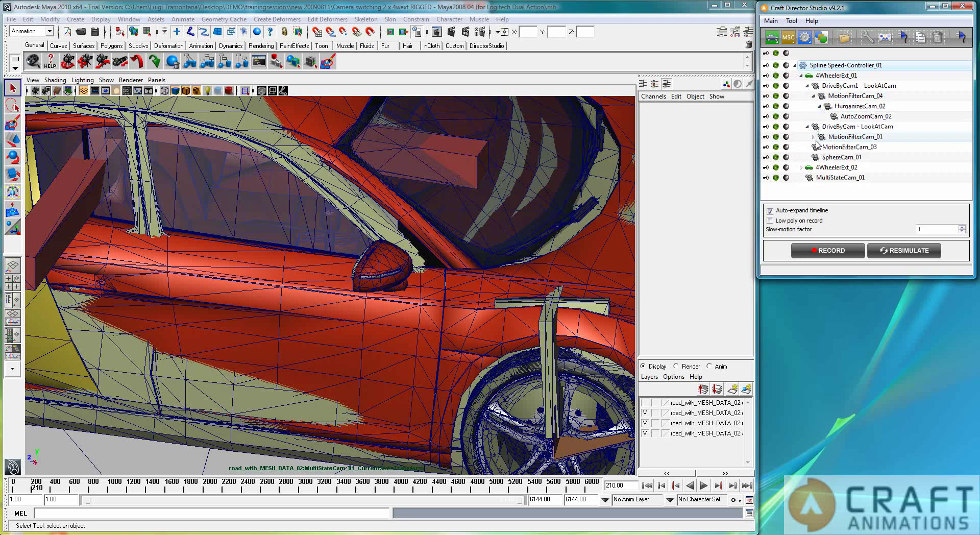
left_click(814, 137)
left_click(819, 147)
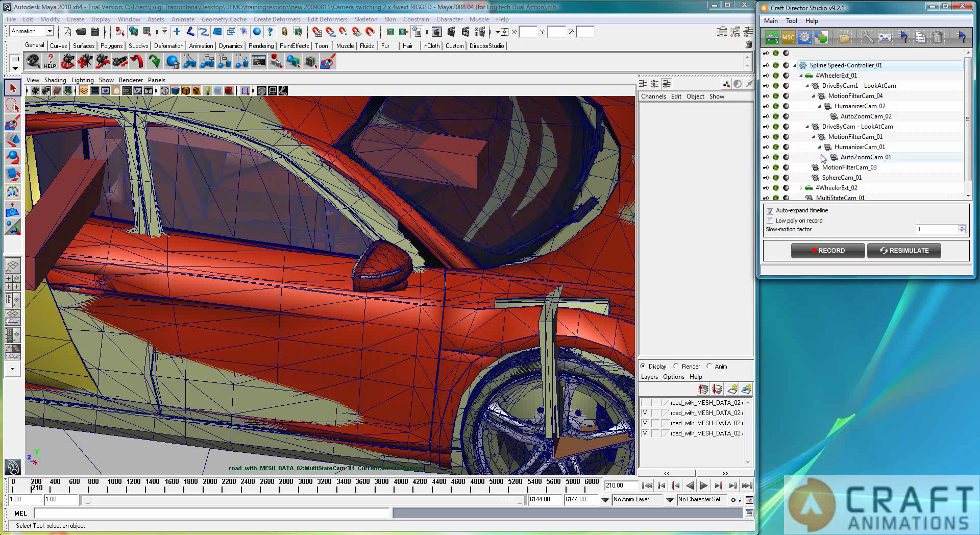
Step: Expand 4WheelerExt_02 down to MotionFilterCam_02, enlarge the Craft Director Studio window to fit the whole tree, and select MultiStateCam_01
left_click(801, 189)
double_click(809, 179)
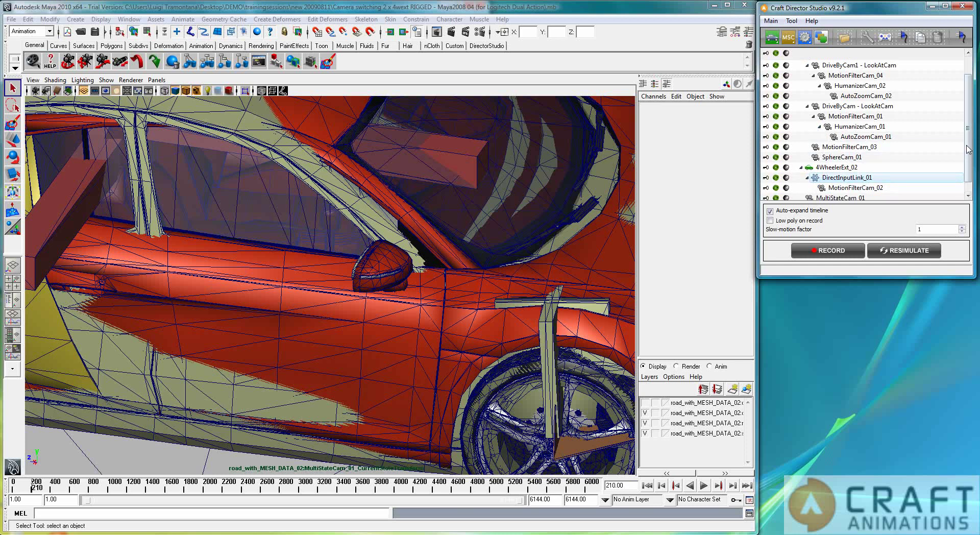
left_click_drag(951, 278, 947, 330)
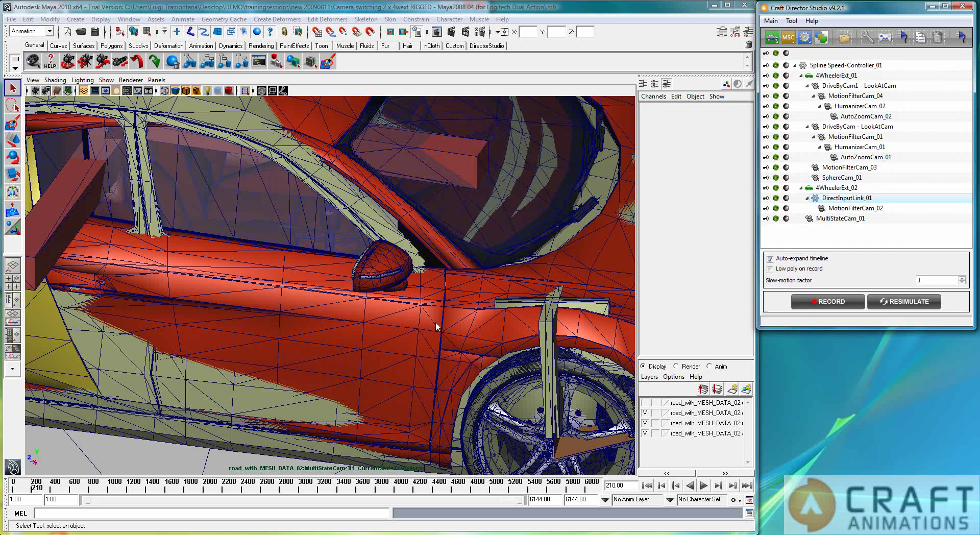
left_click(862, 206)
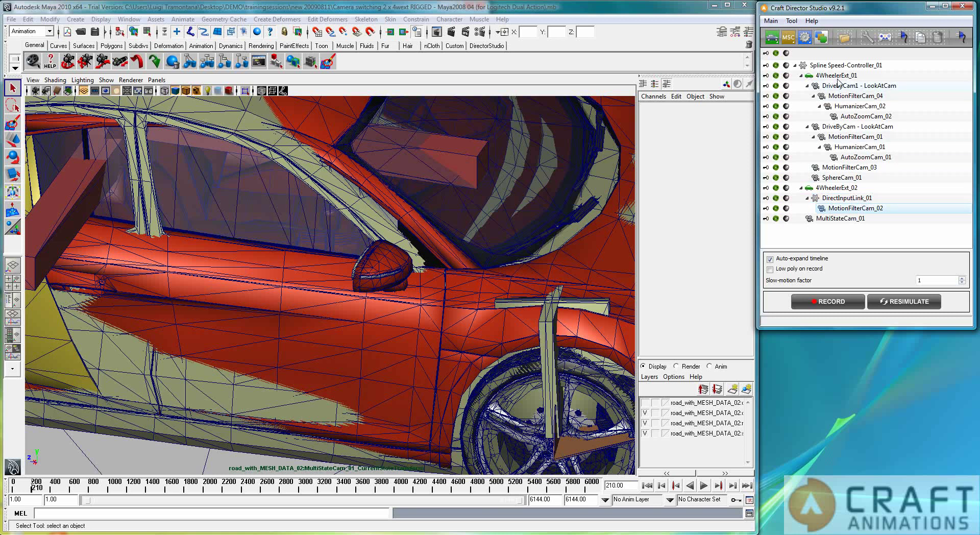
left_click(833, 219)
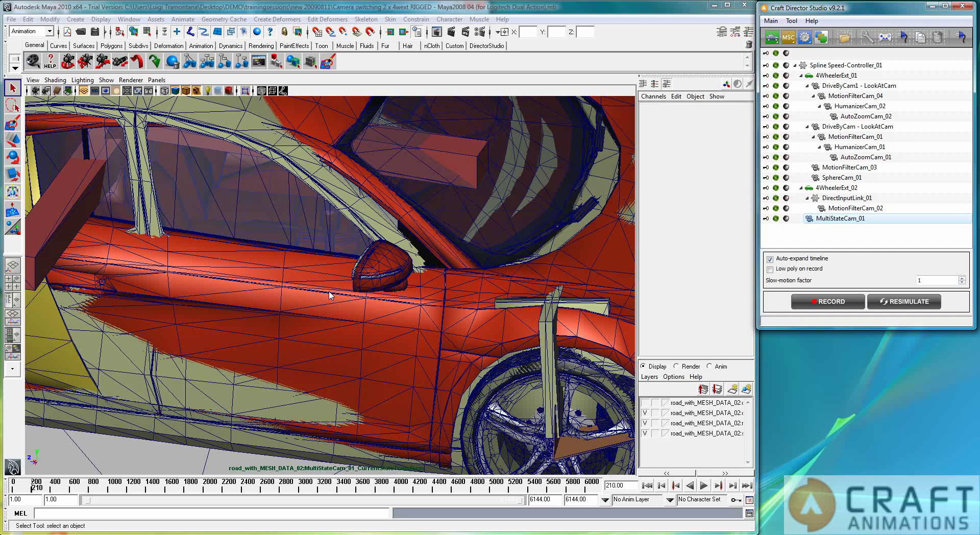
Step: Show a widened Outliner beside the perspective view and expand WheelerExt_02_CarBodyMeshTransform through its driver camera down to the MultiStateCam_01 02WantedState transform
left_click(16, 300)
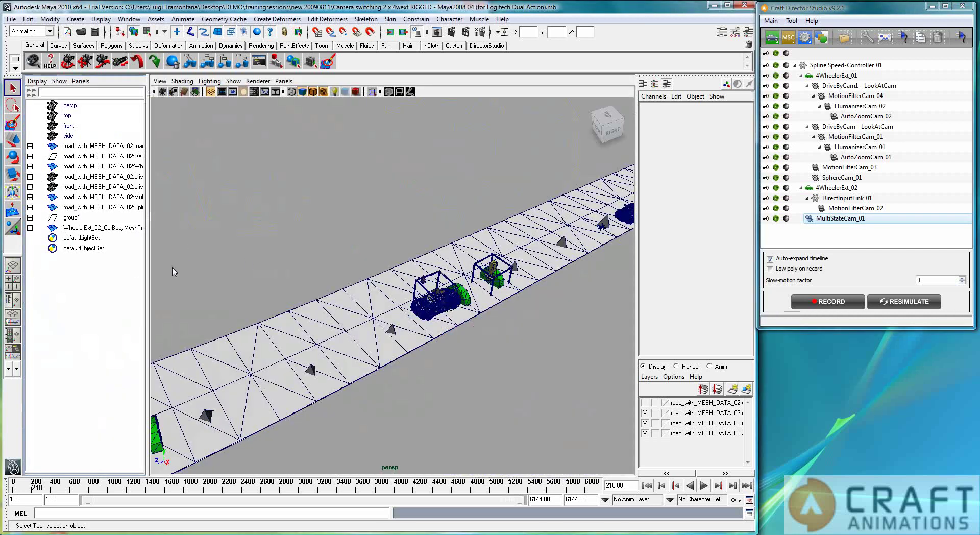
left_click_drag(145, 285, 257, 285)
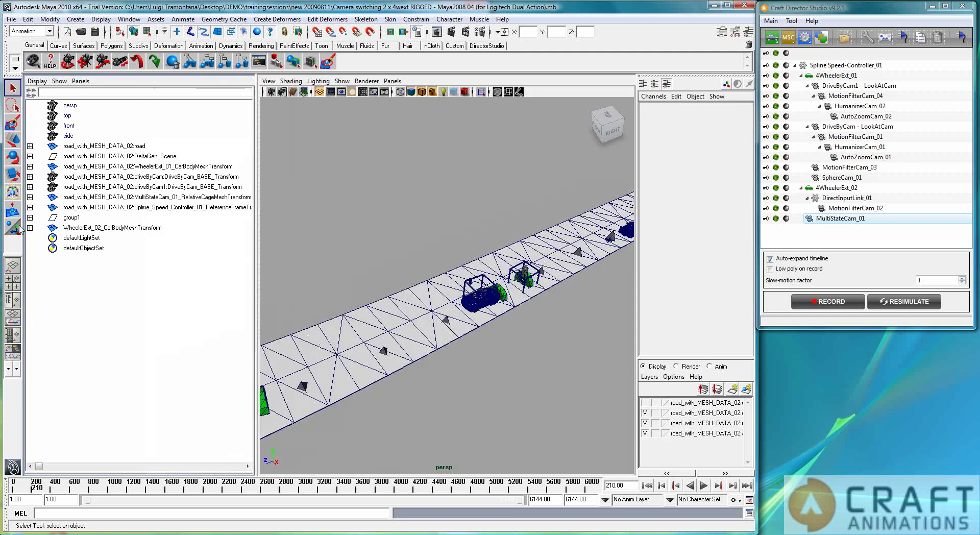
left_click(29, 228)
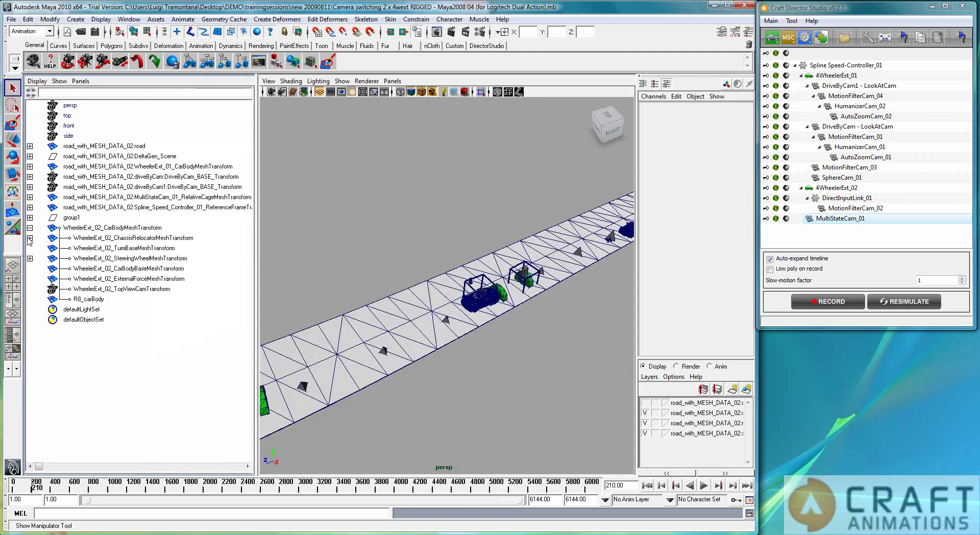
left_click(30, 238)
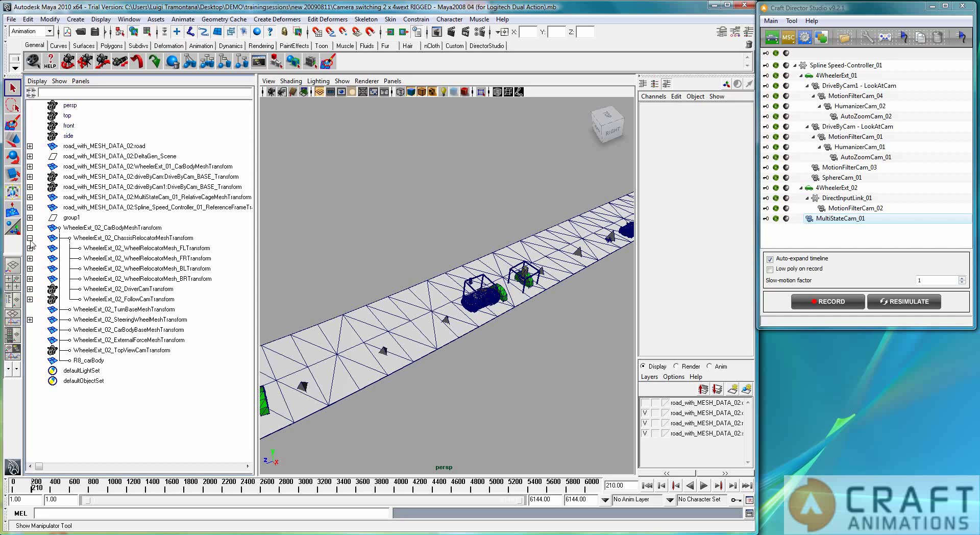
left_click(31, 289)
left_click(30, 300)
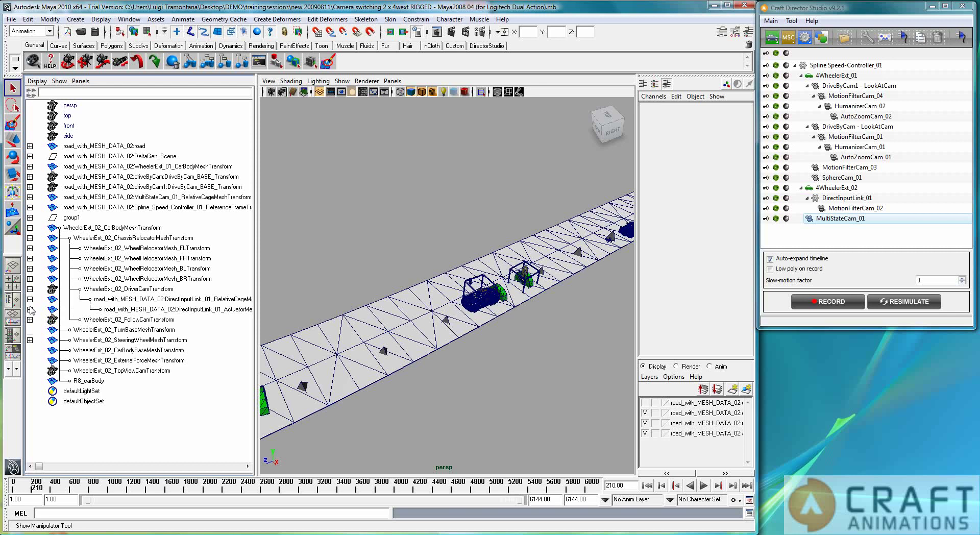
left_click(30, 310)
left_click(30, 320)
left_click(30, 330)
left_click(30, 341)
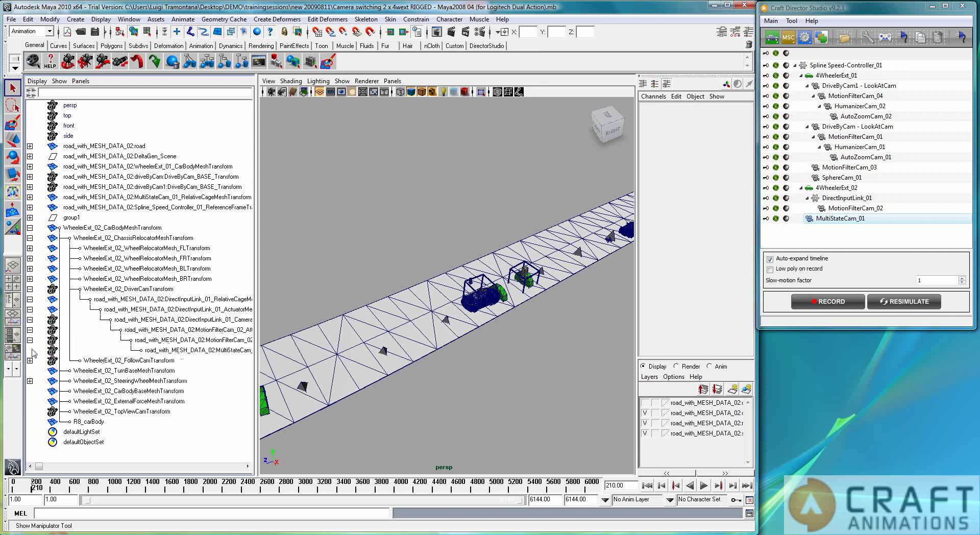
left_click_drag(257, 363, 426, 365)
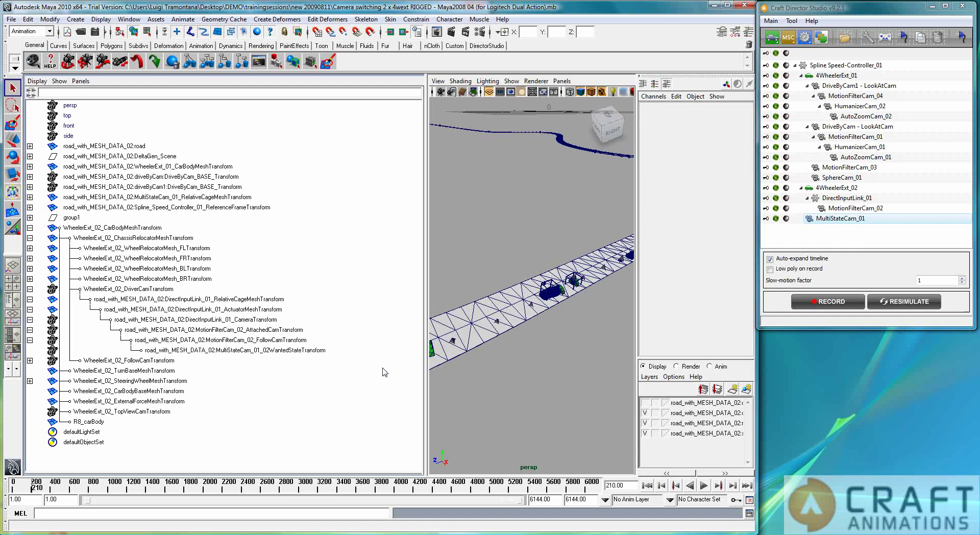
Step: Frame the entire scene in a single perspective view and examine the whole road from a low angle
key("a")
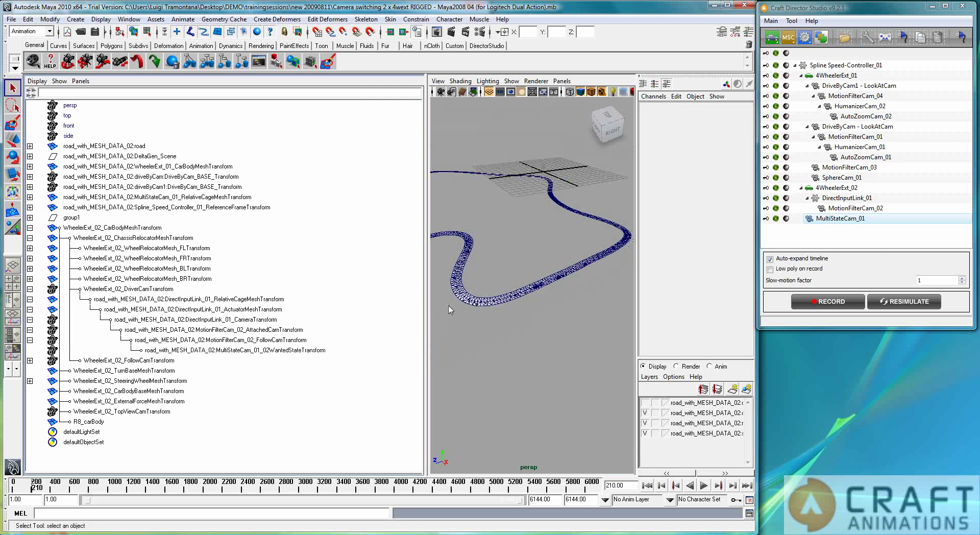
left_click(14, 265)
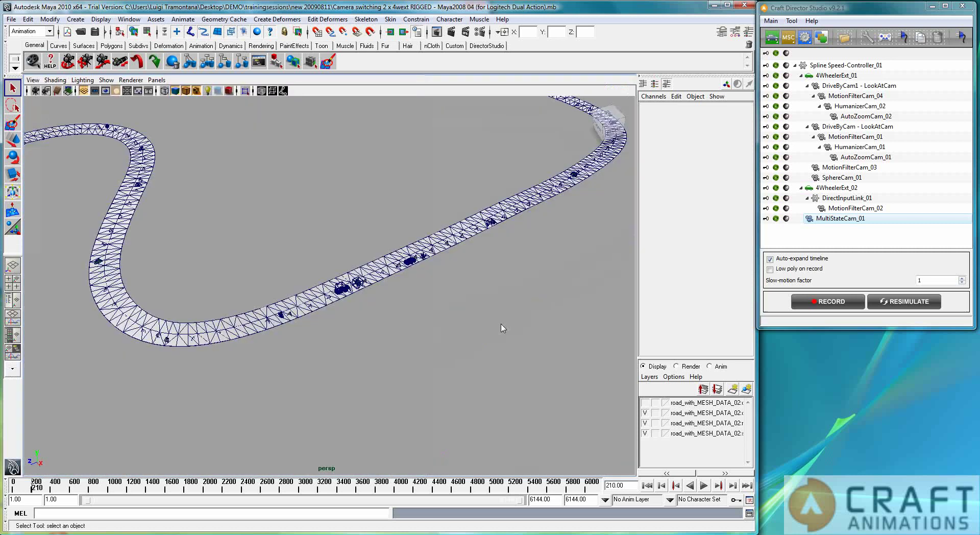
left_click_drag(453, 318, 461, 357, "alt")
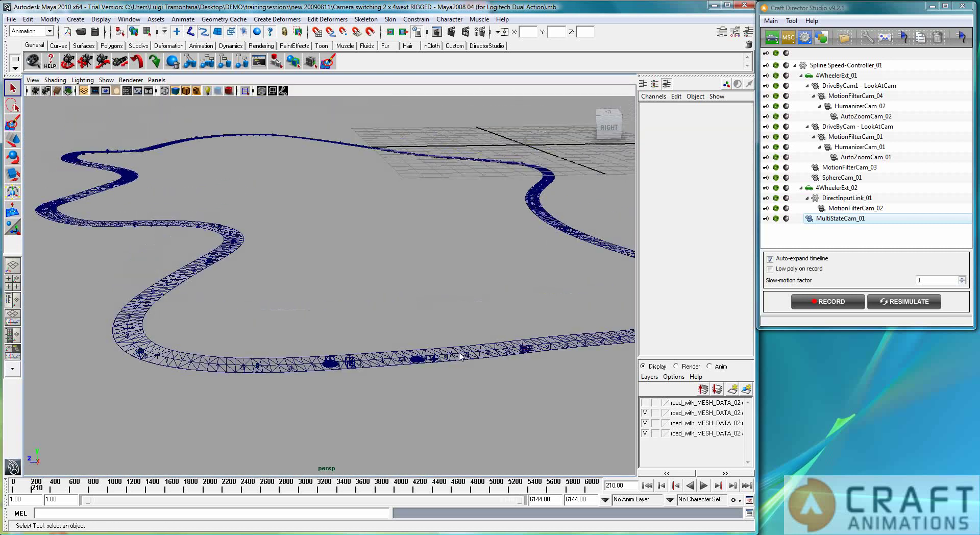